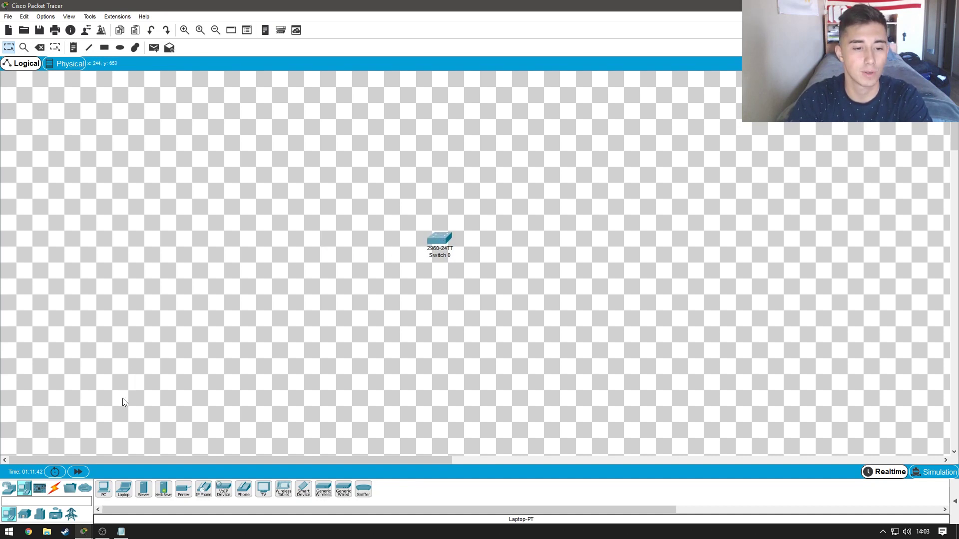
Step: Place two laptops, Laptop3 left and Laptop4 right of Switch 0
{"action": "left_click", "coordinate": [124, 489]}
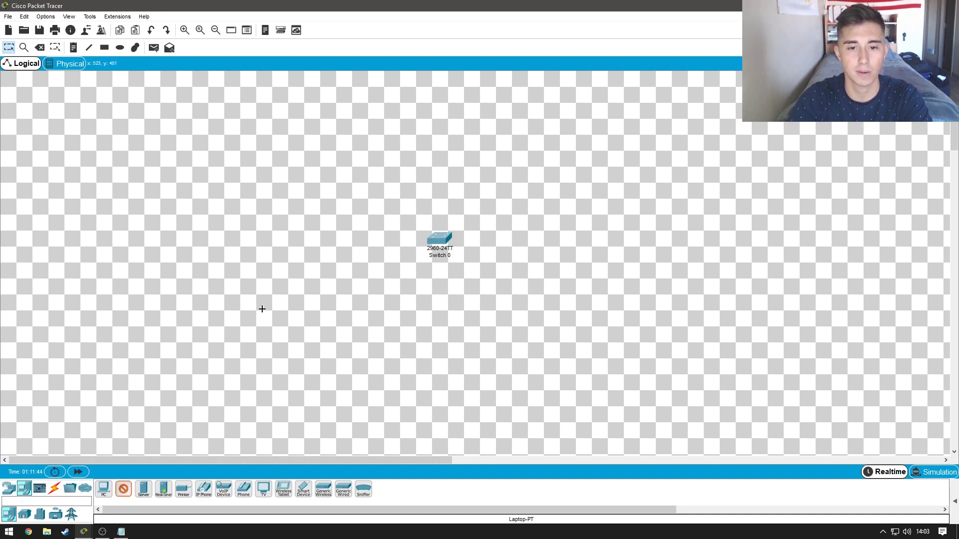
{"action": "left_click", "coordinate": [355, 242]}
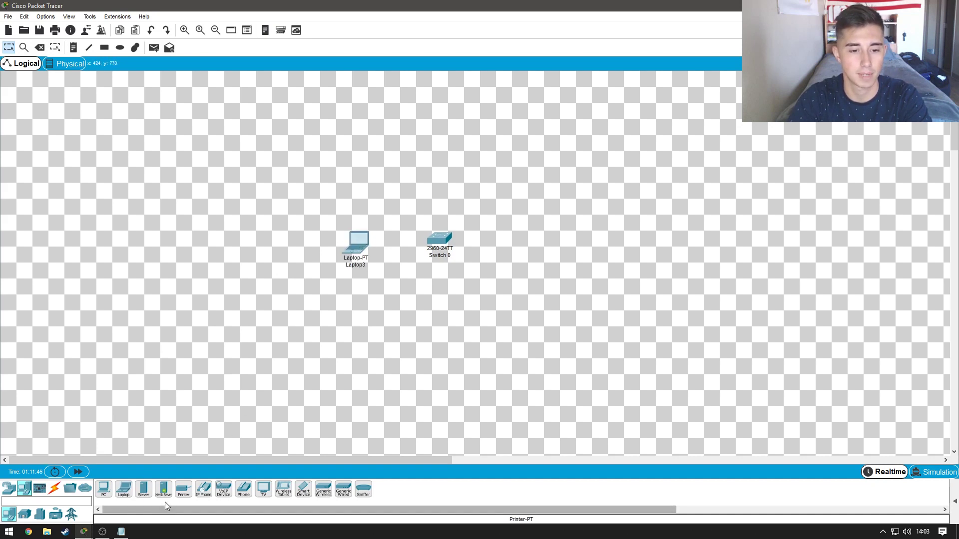
{"action": "left_click", "coordinate": [128, 492]}
{"action": "left_click", "coordinate": [530, 244]}
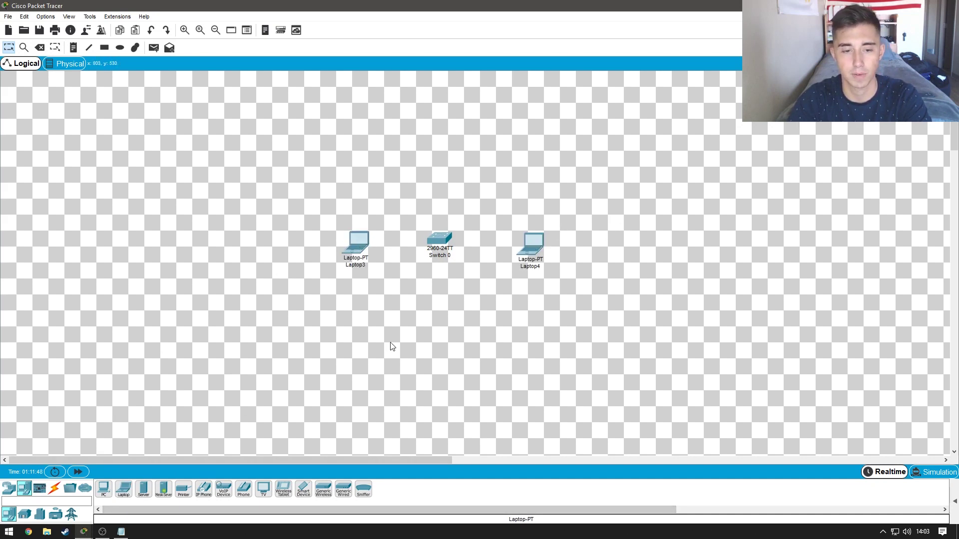
Step: Cable Laptop3 and Laptop4 FastEthernet0 to the switch with copper straight-through links
{"action": "left_click", "coordinate": [58, 489]}
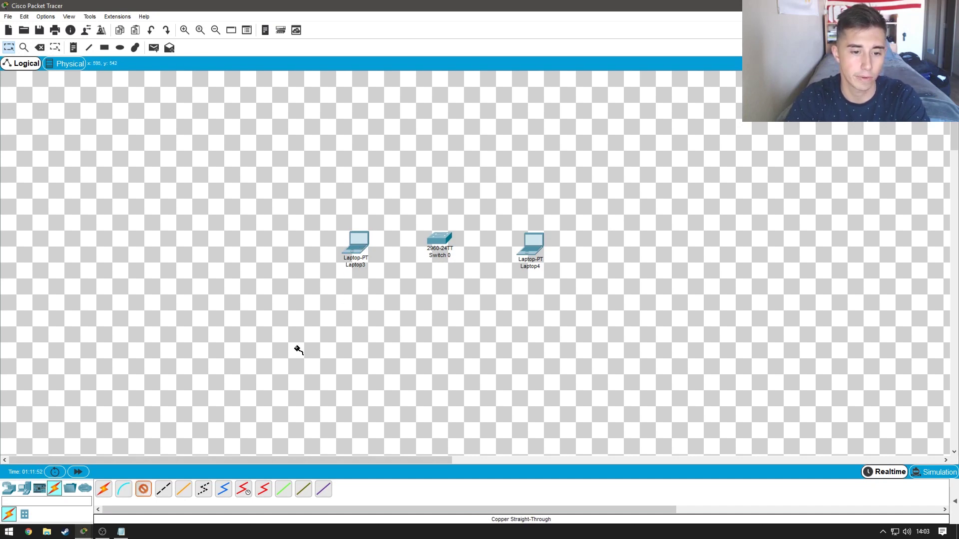
{"action": "left_click", "coordinate": [164, 489]}
{"action": "left_click", "coordinate": [354, 248]}
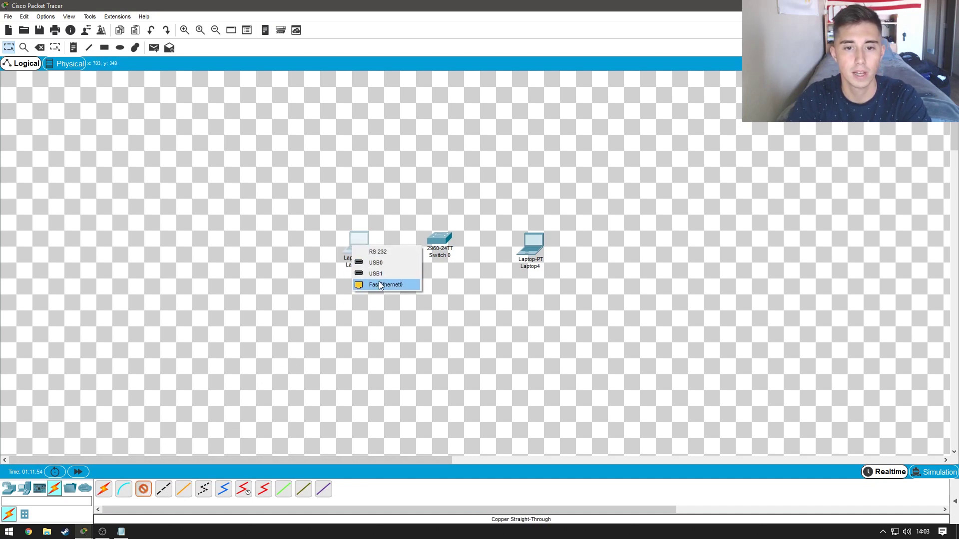
{"action": "left_click", "coordinate": [381, 286]}
{"action": "left_click", "coordinate": [438, 241]}
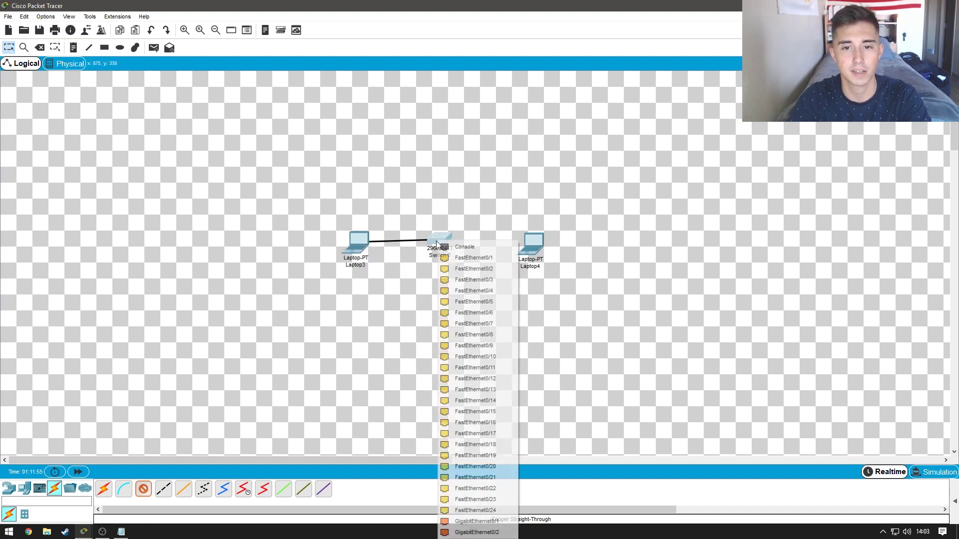
{"action": "left_click", "coordinate": [455, 269]}
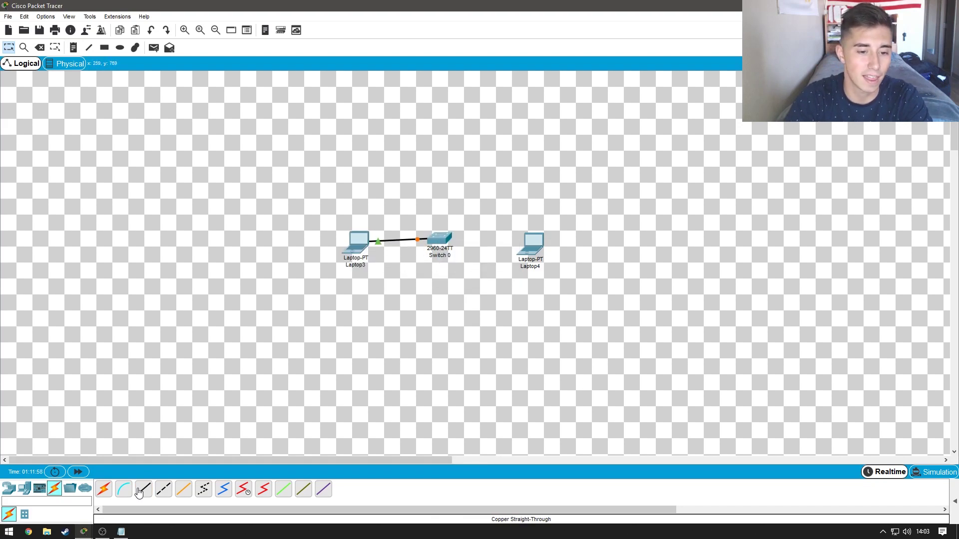
{"action": "left_click", "coordinate": [439, 241]}
{"action": "left_click", "coordinate": [457, 275]}
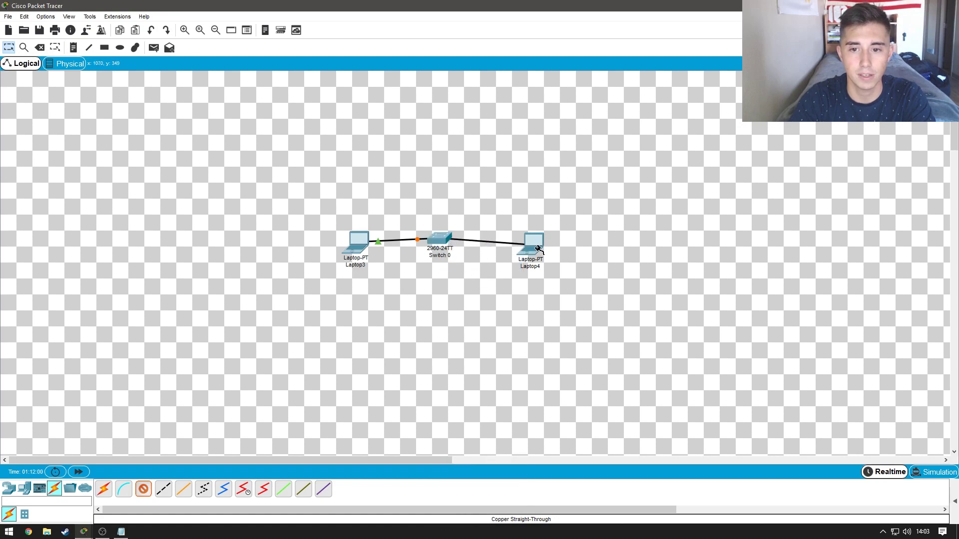
{"action": "left_click", "coordinate": [533, 247]}
{"action": "left_click", "coordinate": [540, 287]}
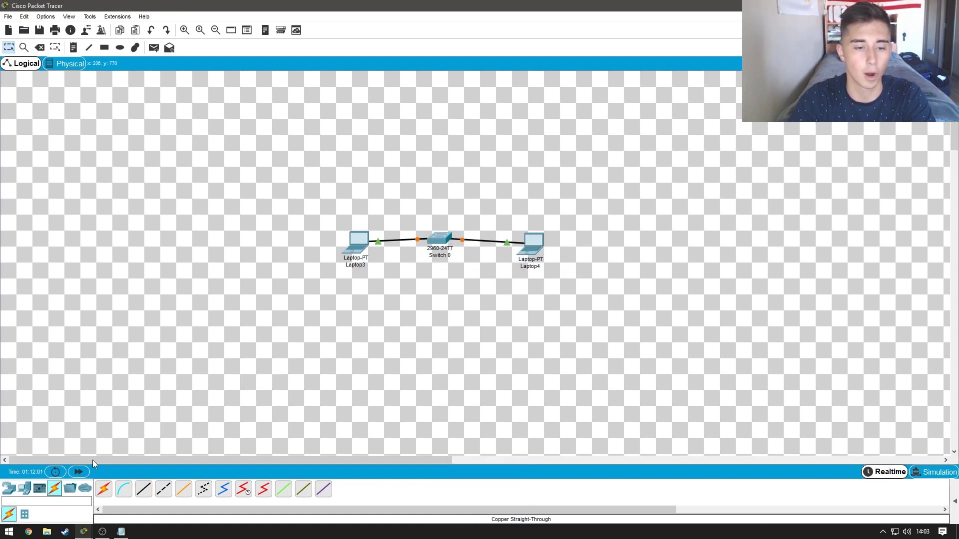
Step: Open Switch 0's CLI maximized and review the FastEthernet0/2 and 0/3 link-up messages
{"action": "left_click", "coordinate": [440, 244]}
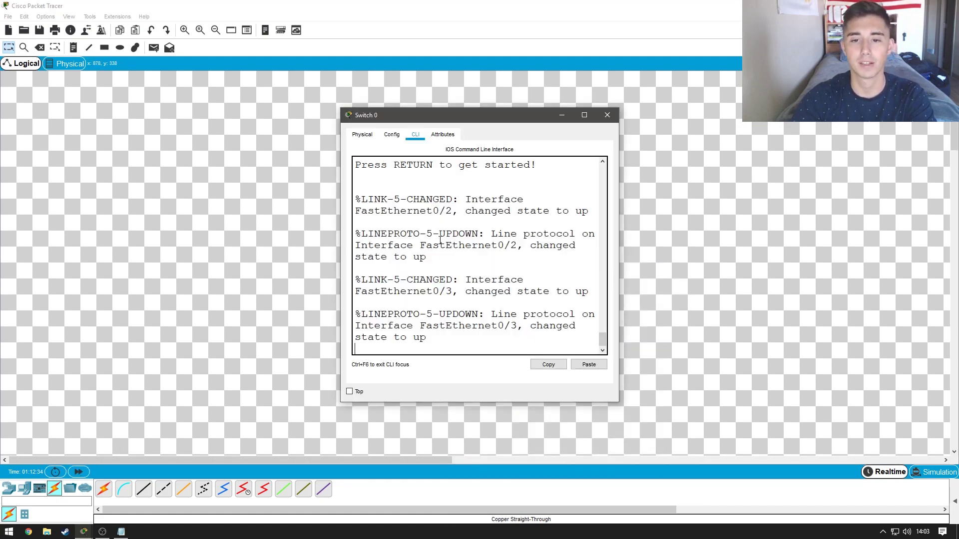
{"action": "left_click", "coordinate": [584, 114]}
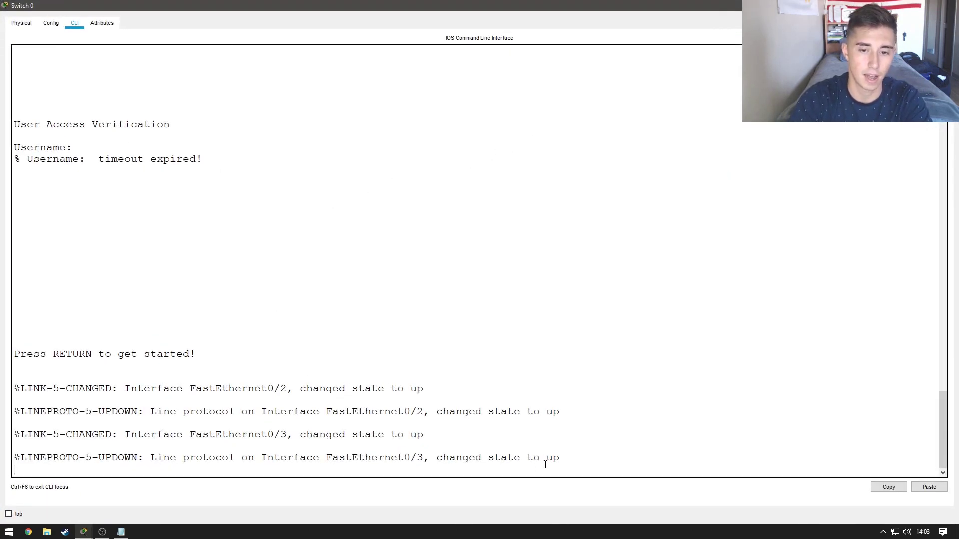
{"action": "left_click_drag", "start_coordinate": [546, 465], "coordinate": [15, 389]}
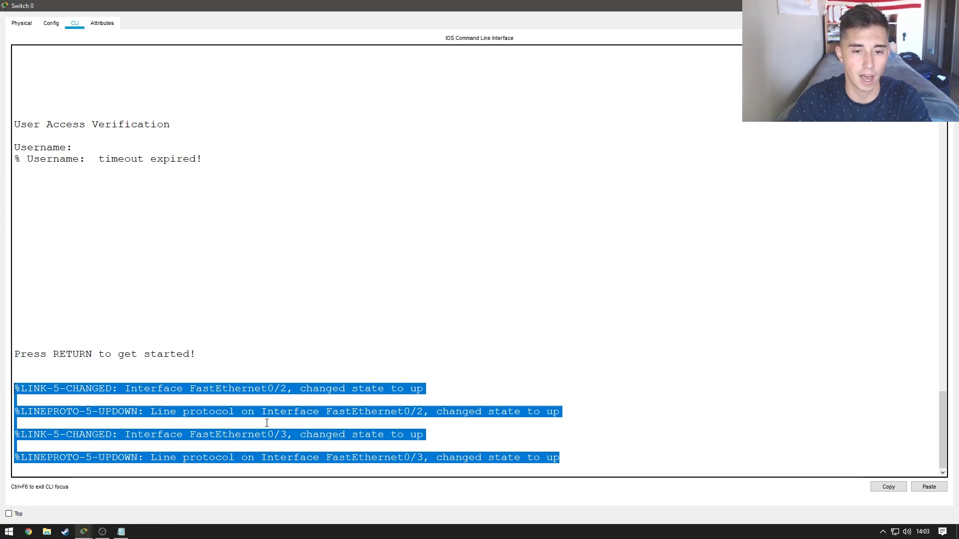
{"action": "left_click", "coordinate": [576, 459]}
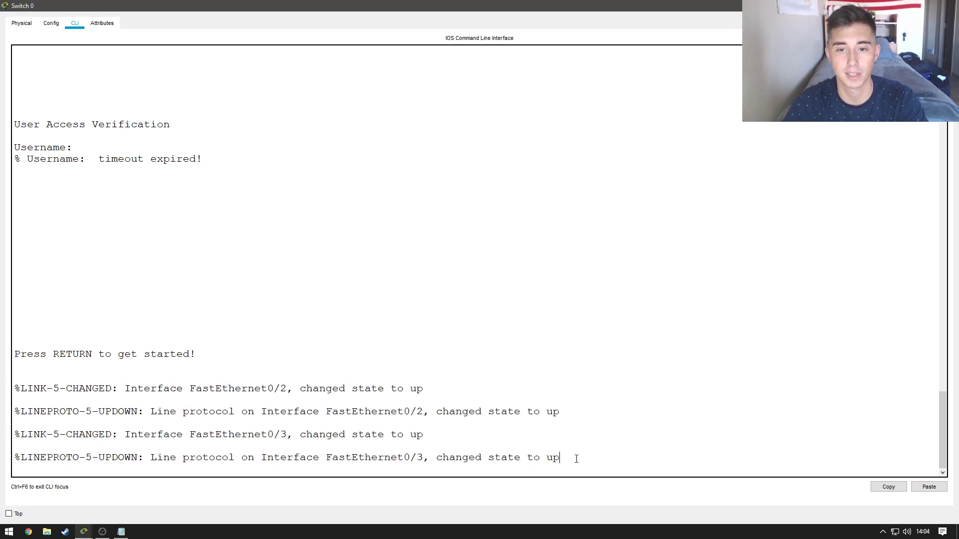
Step: Log in with the switch username and password, then start the conf t command
{"action": "key", "text": "Return"}
{"action": "key", "text": "Return"}
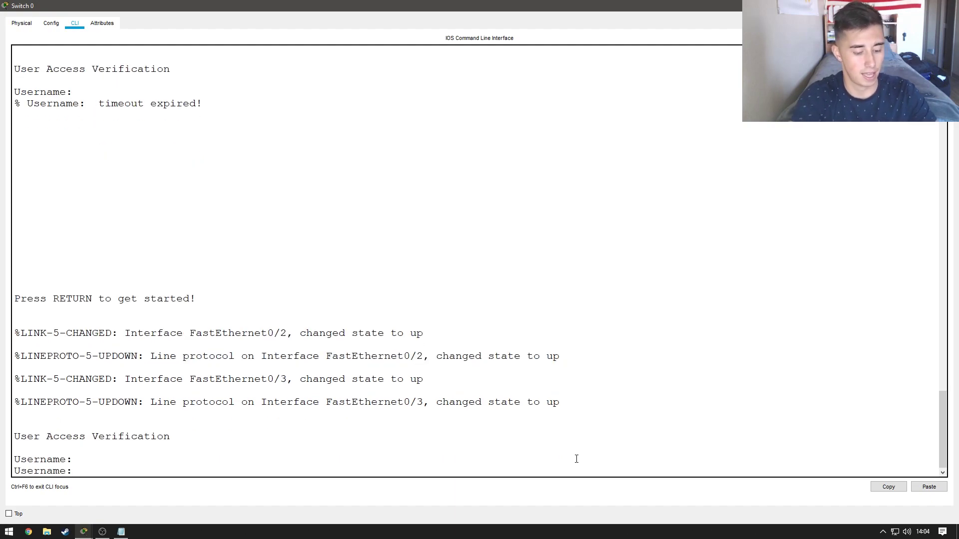
{"action": "type", "text": "jack.tastic"}
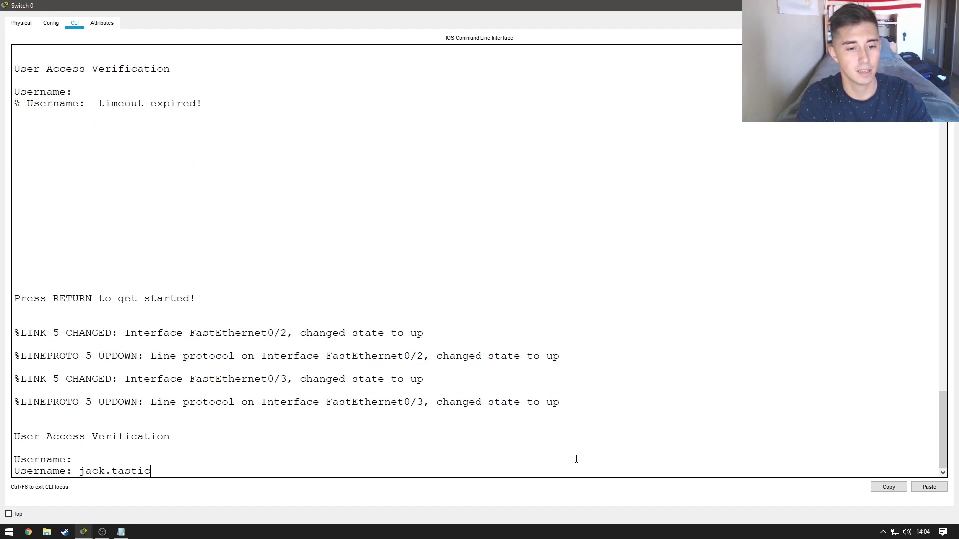
{"action": "key", "text": "Return"}
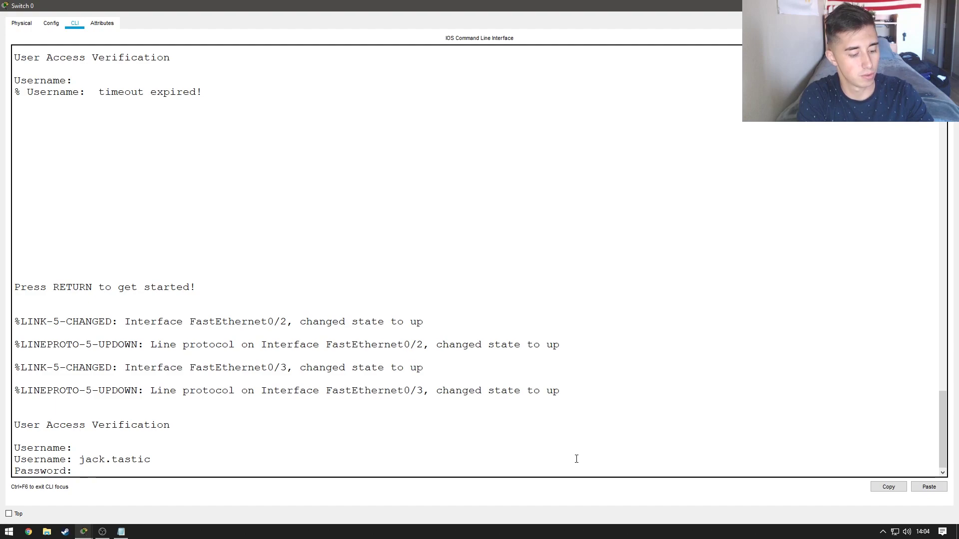
{"action": "key", "text": "Return"}
{"action": "key", "text": "Return"}
{"action": "key", "text": "Return"}
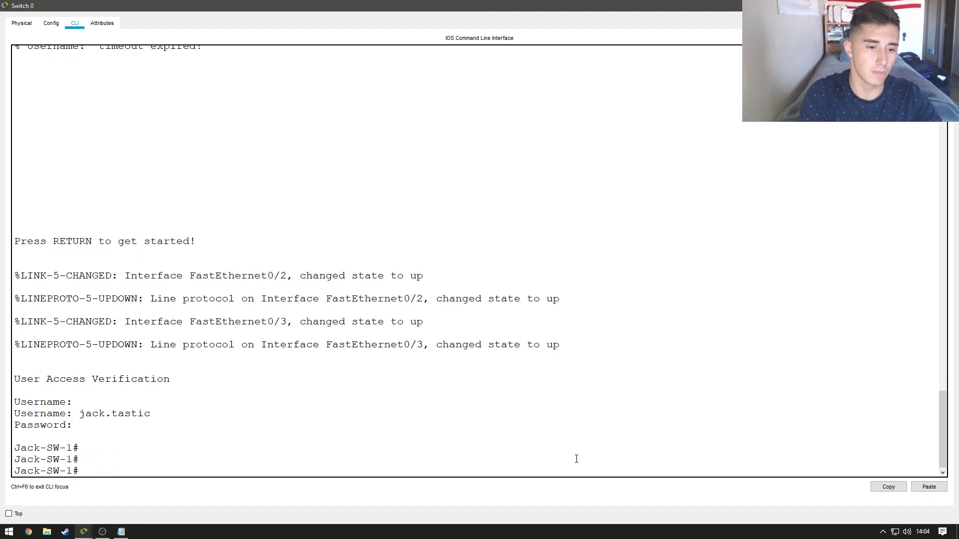
{"action": "type", "text": "conf t"}
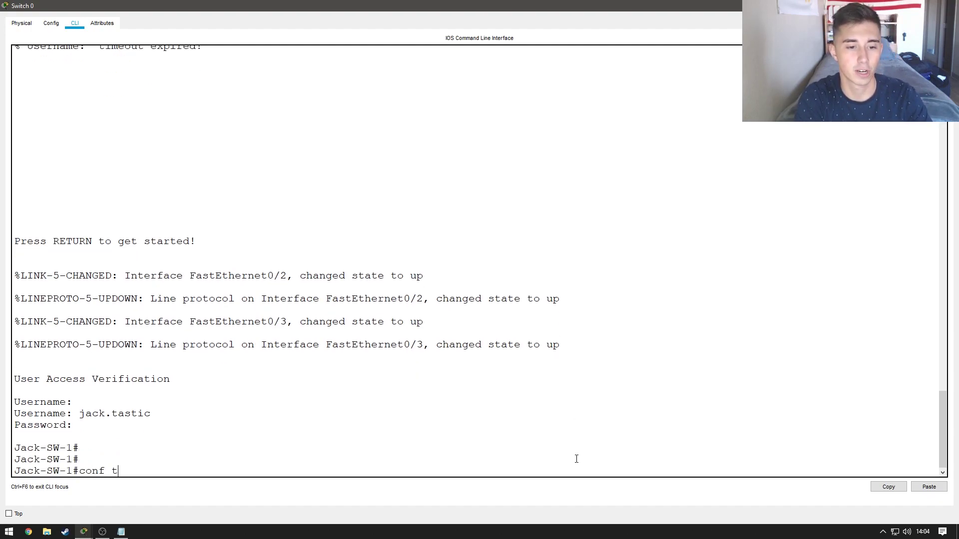
{"action": "key", "text": "BackSpace"}
{"action": "key", "text": "BackSpace"}
{"action": "key", "text": "Tab"}
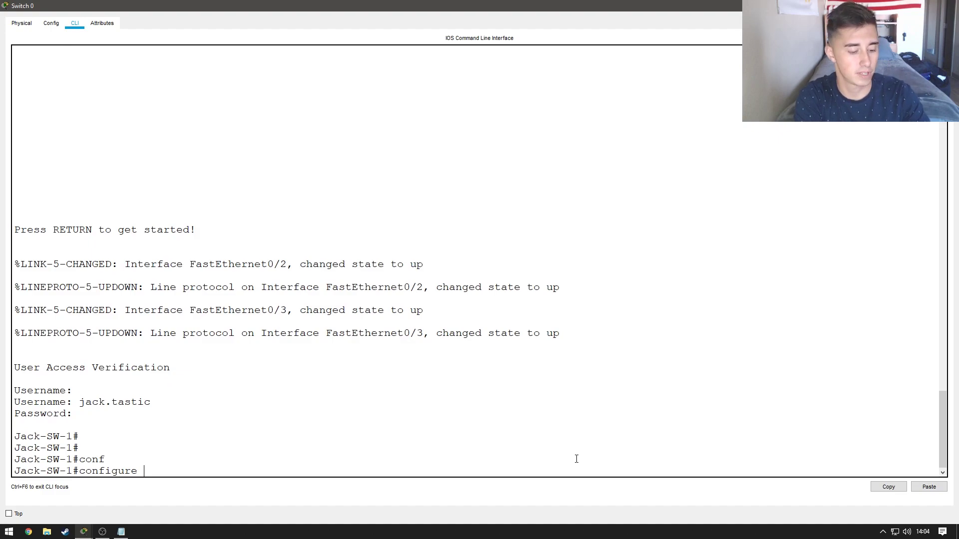
Step: Enter configure terminal, create VLAN 2 with the user's name, and exit to global config
{"action": "type", "text": "t"}
{"action": "key", "text": "Tab"}
{"action": "key", "text": "Return"}
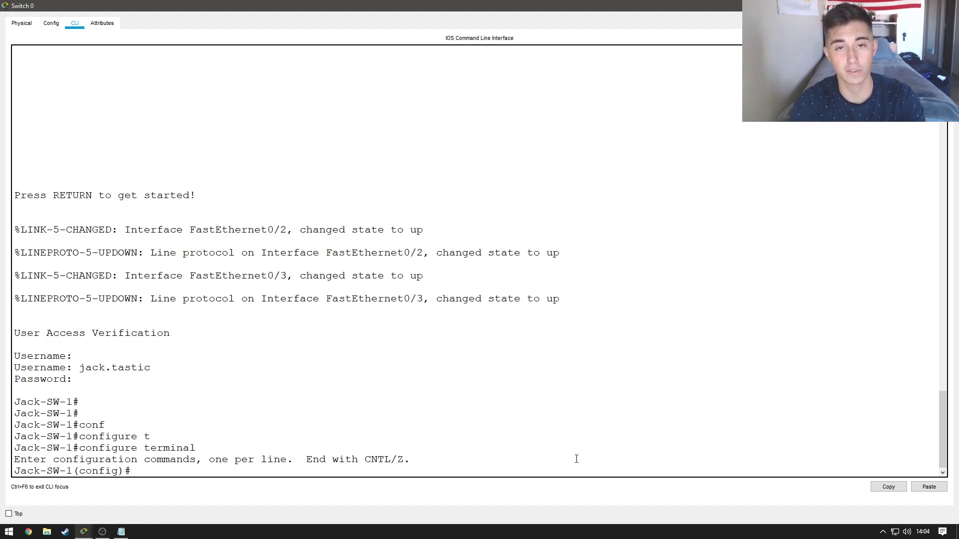
{"action": "type", "text": "vla"}
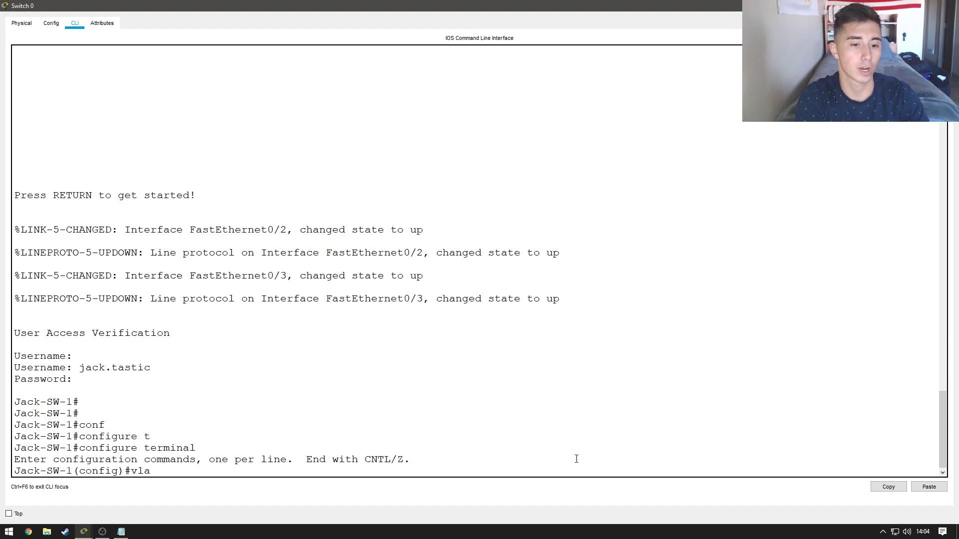
{"action": "type", "text": "n ?"}
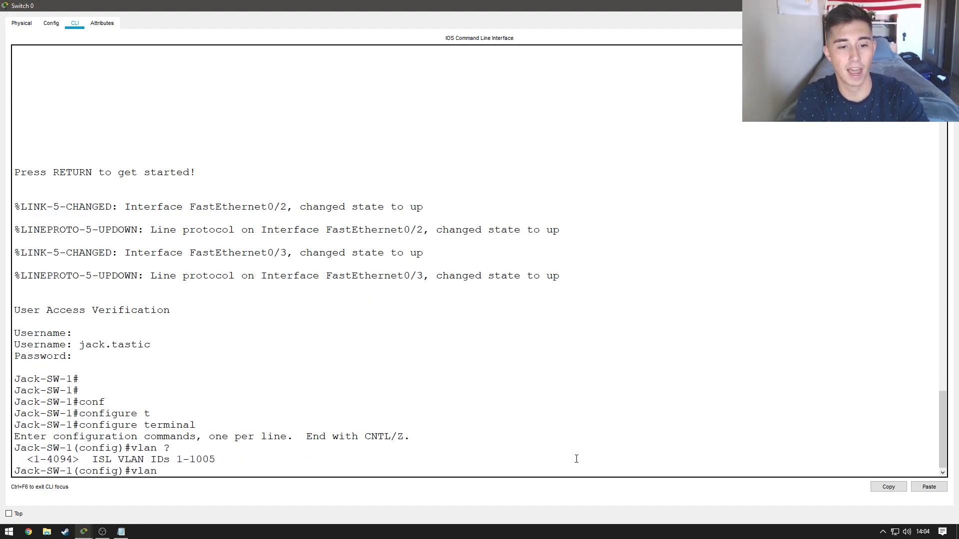
{"action": "type", "text": "2"}
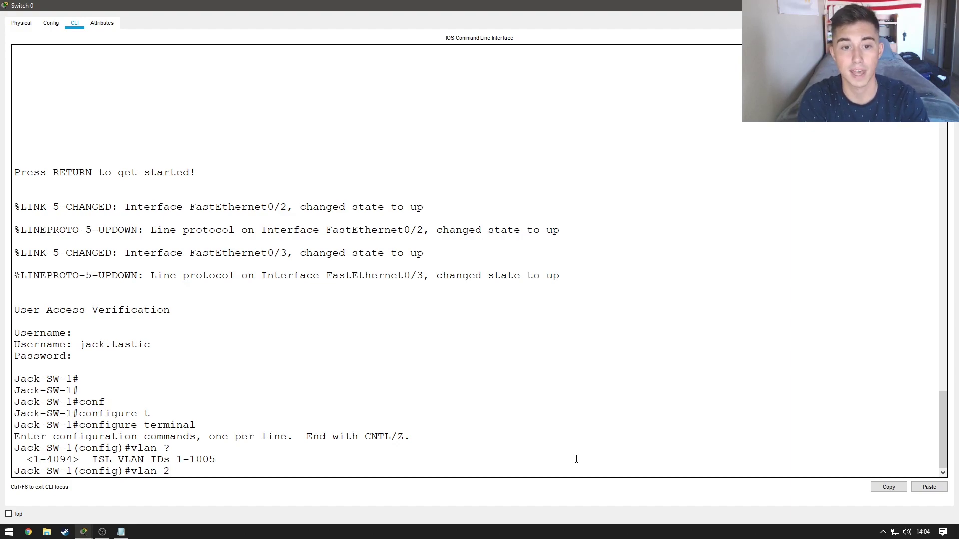
{"action": "key", "text": "Return"}
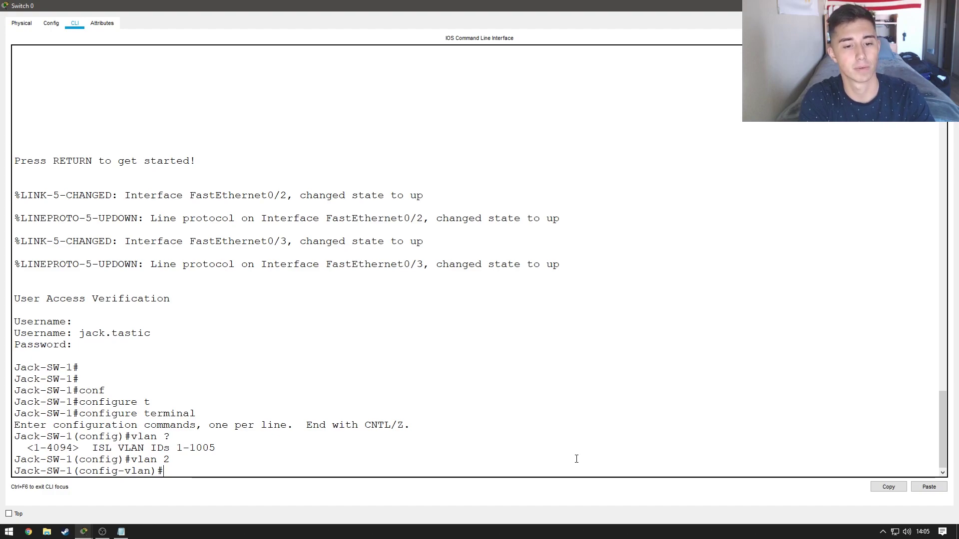
{"action": "type", "text": "name "}
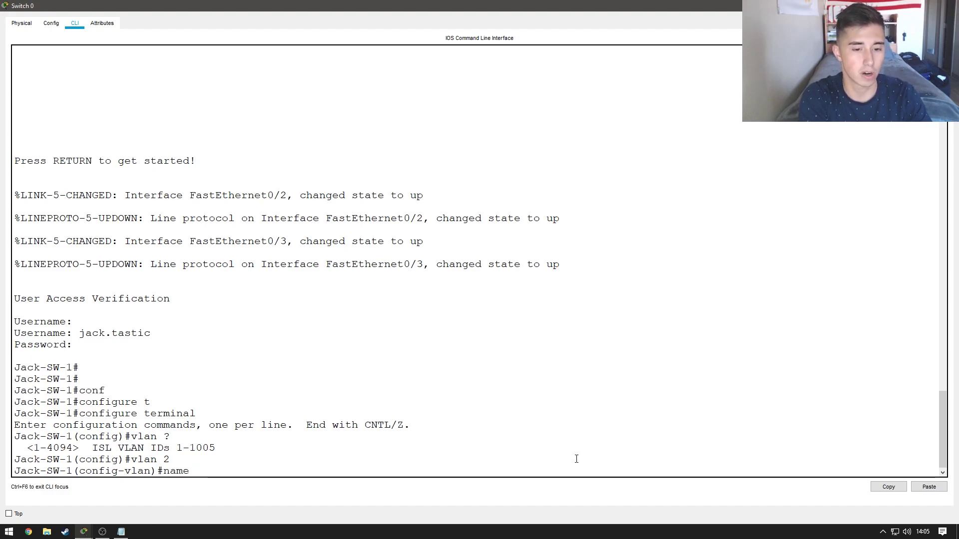
{"action": "type", "text": "***USER"}
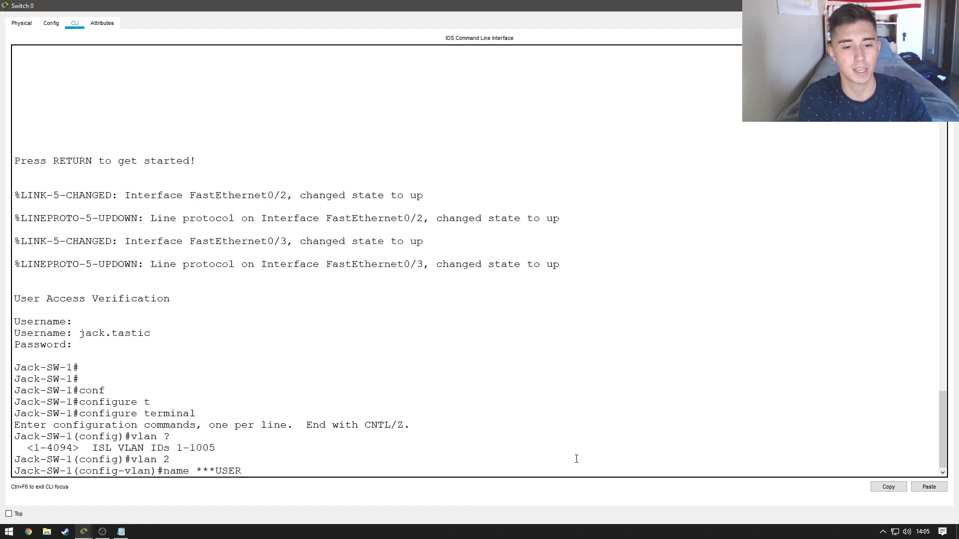
{"action": "type", "text": "***"}
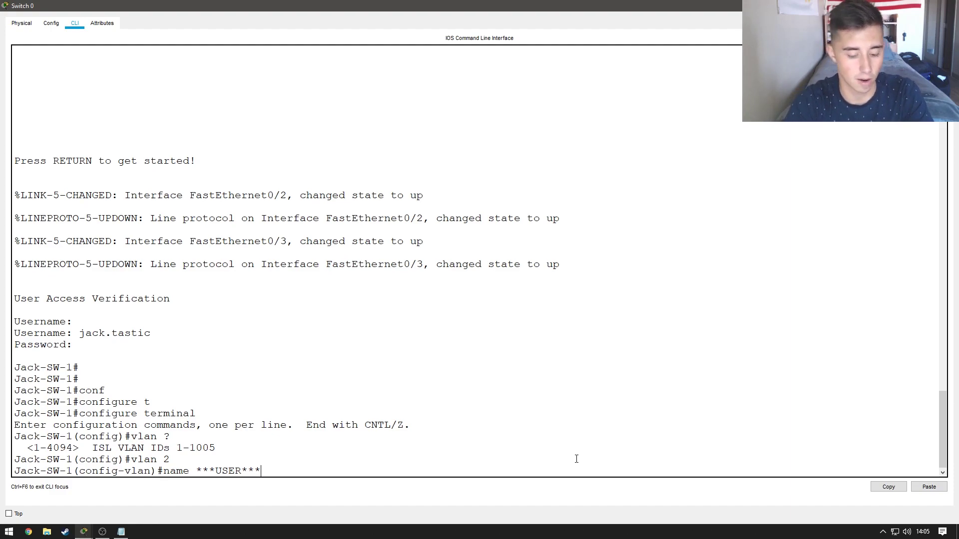
{"action": "key", "text": "Return"}
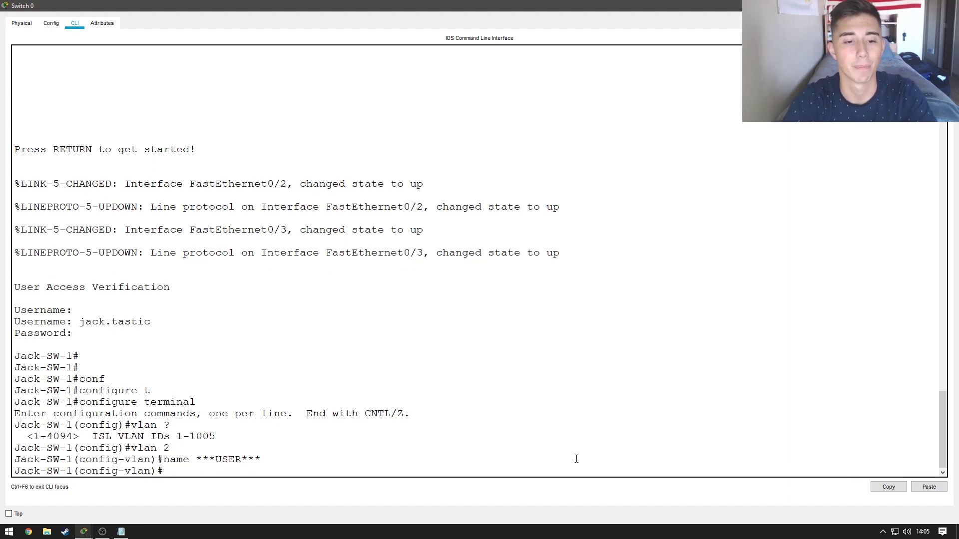
{"action": "type", "text": "exit"}
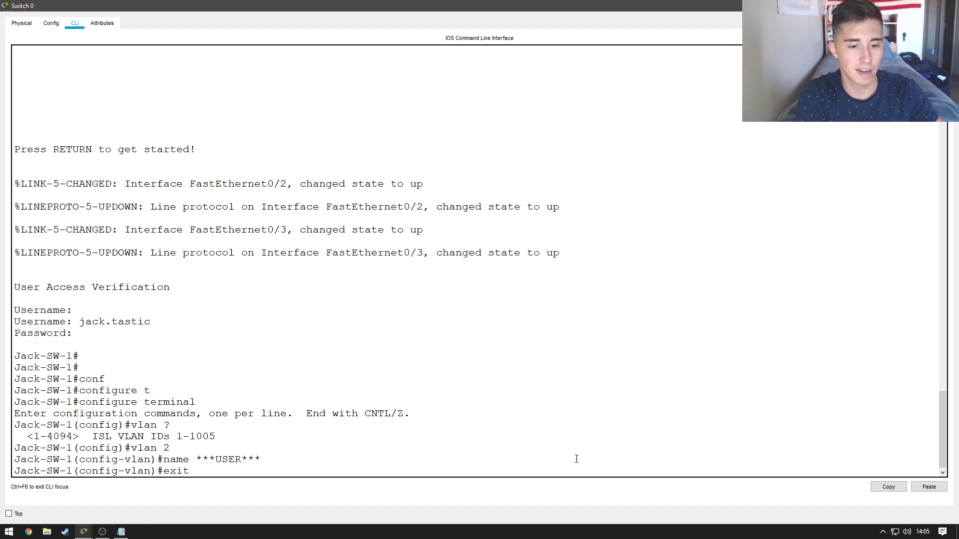
{"action": "key", "text": "Return"}
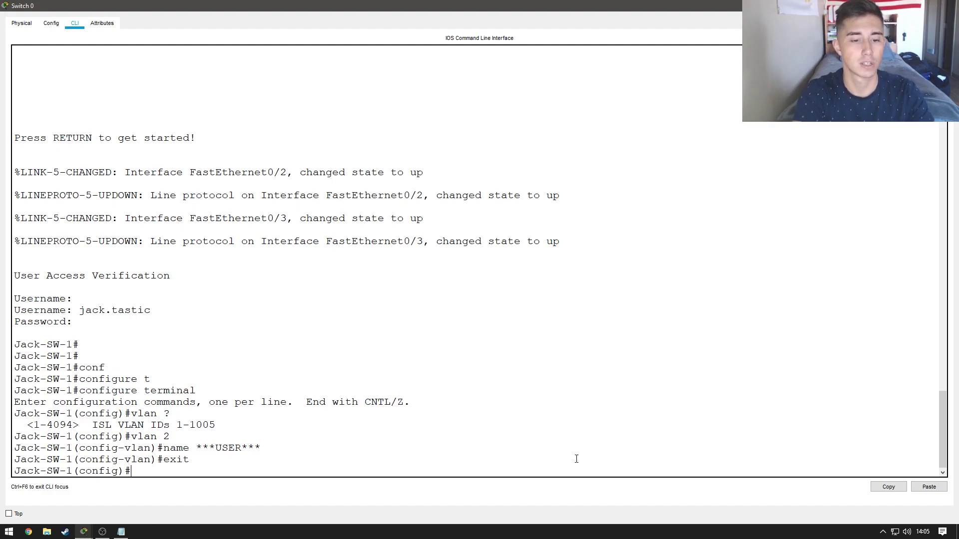
Step: Enter interface configuration for VLAN 2 with 'interface vlan 2'
{"action": "type", "text": "inter"}
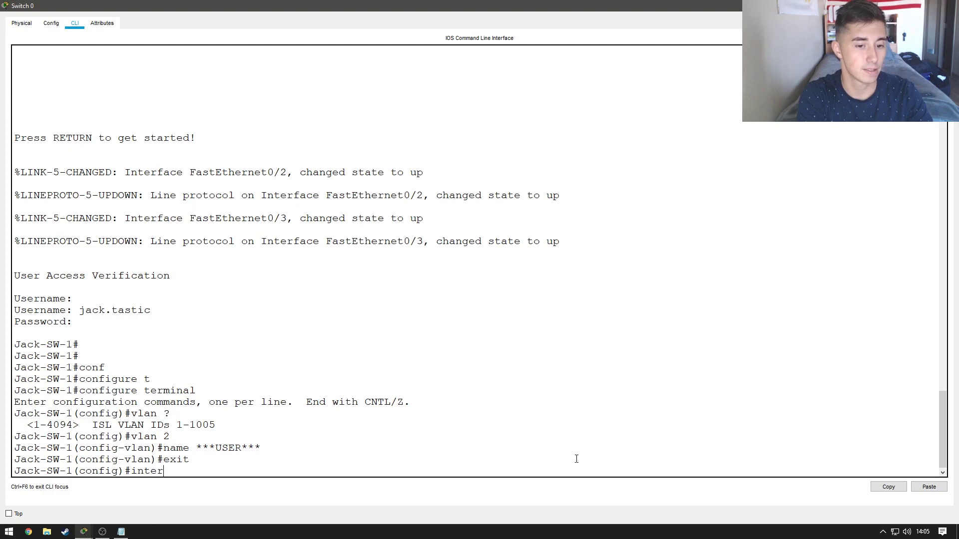
{"action": "type", "text": "face"}
{"action": "key", "text": "BackSpace"}
{"action": "key", "text": "BackSpace"}
{"action": "key", "text": "BackSpace"}
{"action": "key", "text": "BackSpace"}
{"action": "key", "text": "BackSpace"}
{"action": "key", "text": "BackSpace"}
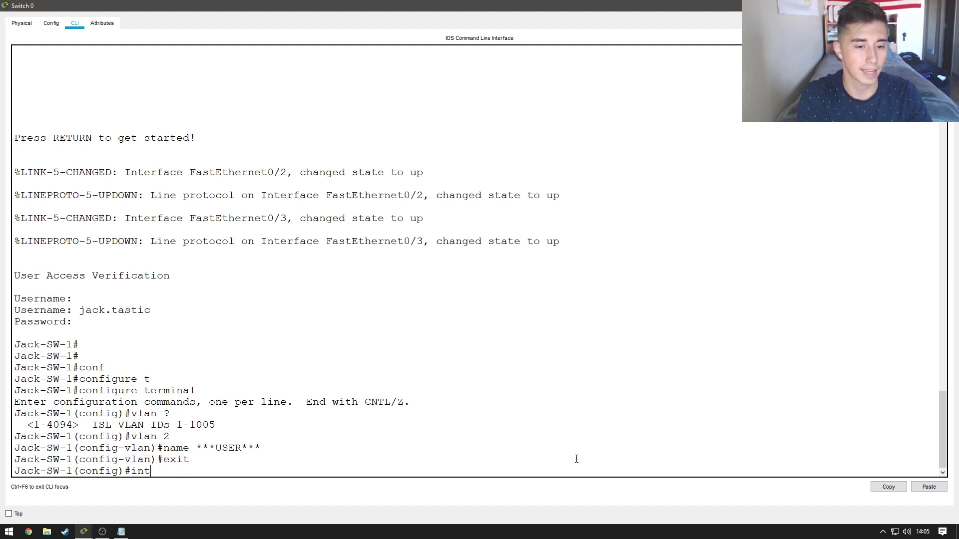
{"action": "type", "text": "vlan 2"}
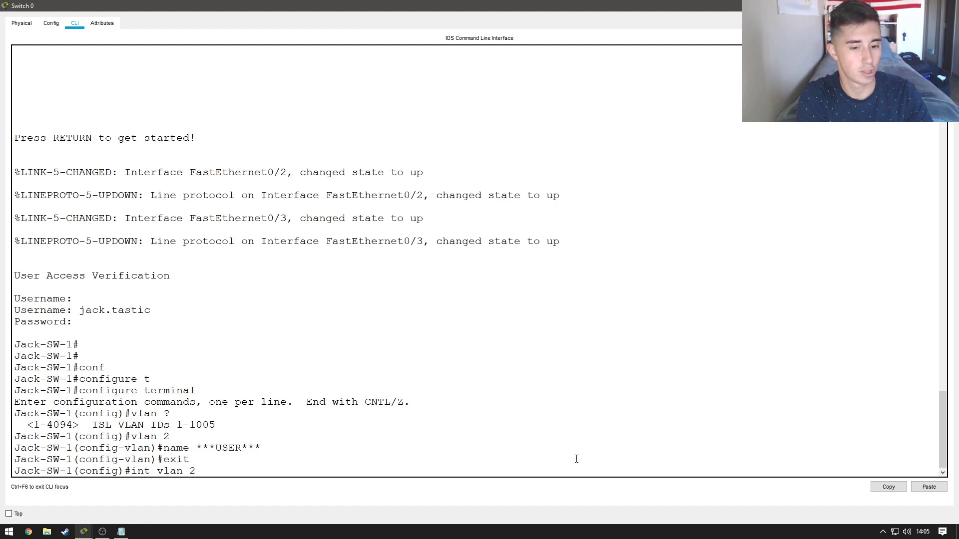
{"action": "key", "text": "Return"}
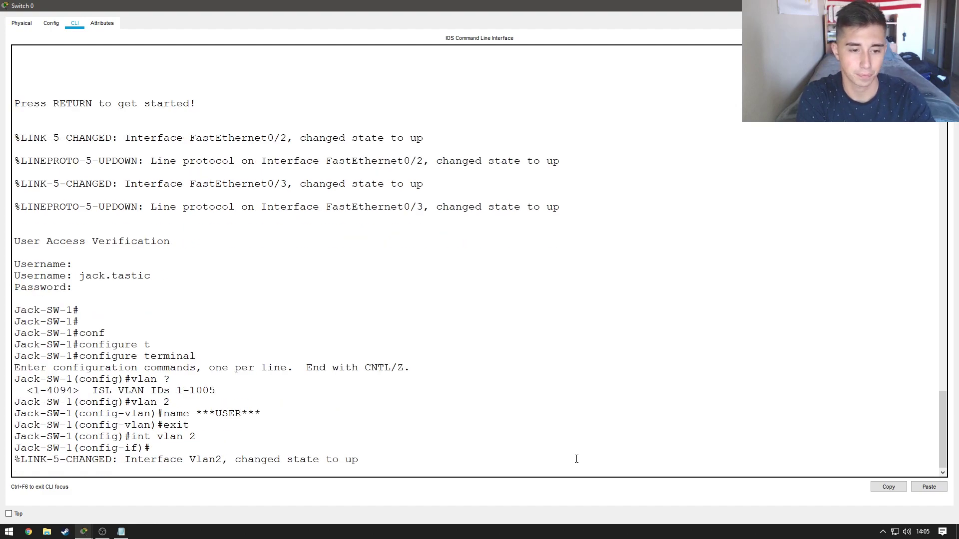
{"action": "key", "text": "Return"}
{"action": "key", "text": "Return"}
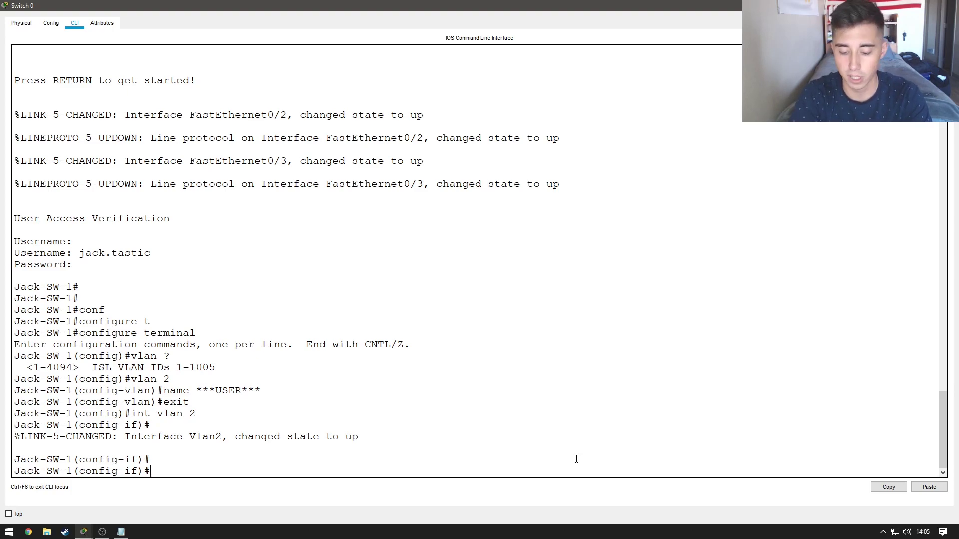
Step: Assign the VLAN 2 interface ip address 192.168.1.1 255.255.255.0
{"action": "type", "text": "192.1"}
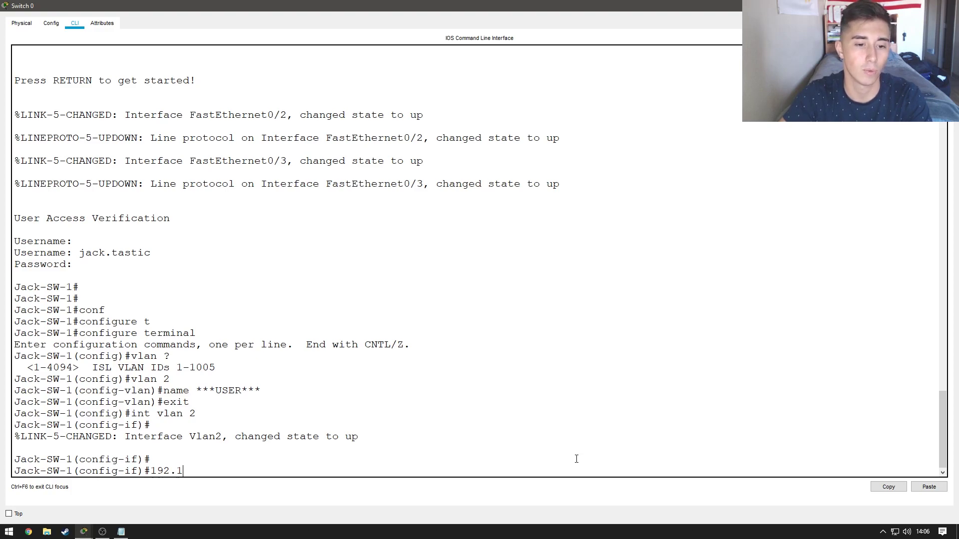
{"action": "type", "text": "6"}
{"action": "key", "text": "BackSpace"}
{"action": "key", "text": "BackSpace"}
{"action": "key", "text": "BackSpace"}
{"action": "key", "text": "BackSpace"}
{"action": "key", "text": "BackSpace"}
{"action": "key", "text": "BackSpace"}
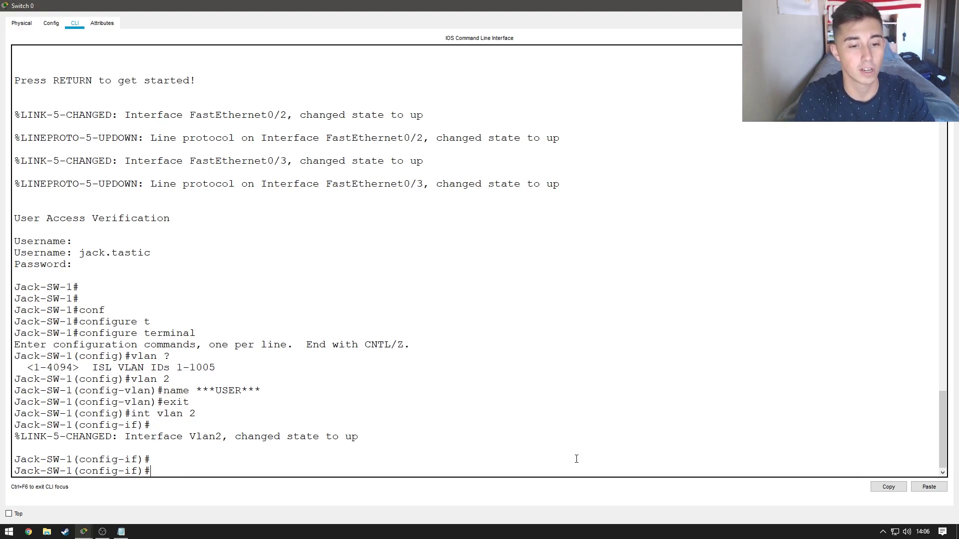
{"action": "type", "text": "ip add 19"}
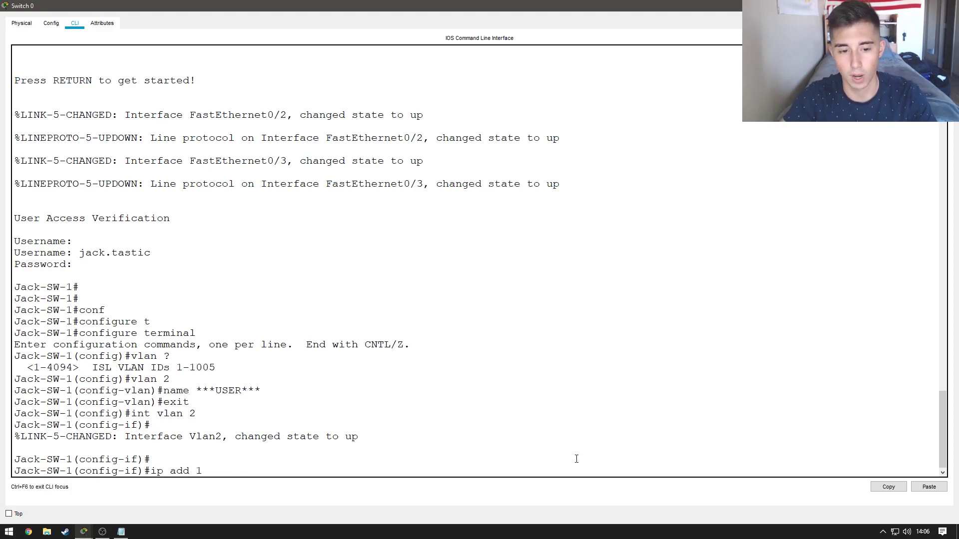
{"action": "key", "text": "BackSpace"}
{"action": "key", "text": "BackSpace"}
{"action": "key", "text": "BackSpace"}
{"action": "key", "text": "Tab"}
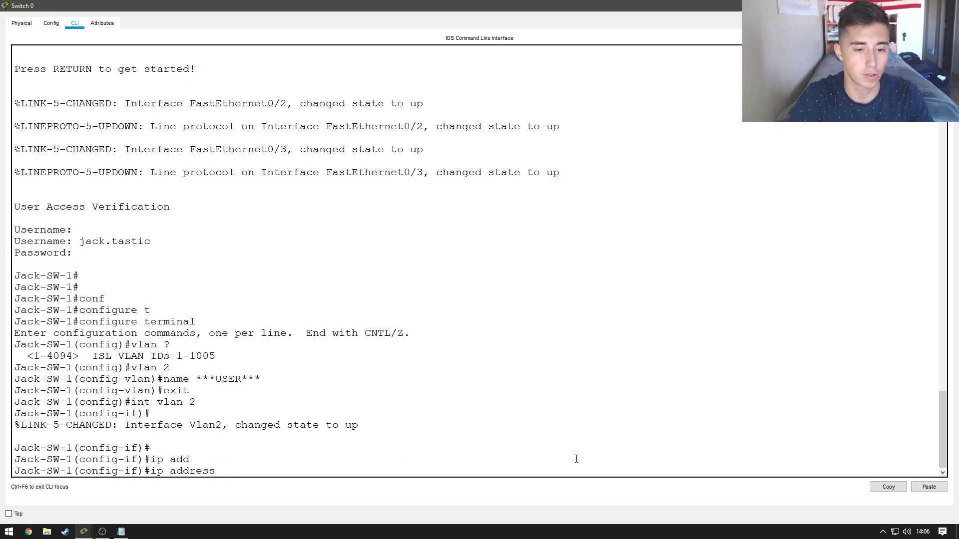
{"action": "type", "text": "192."}
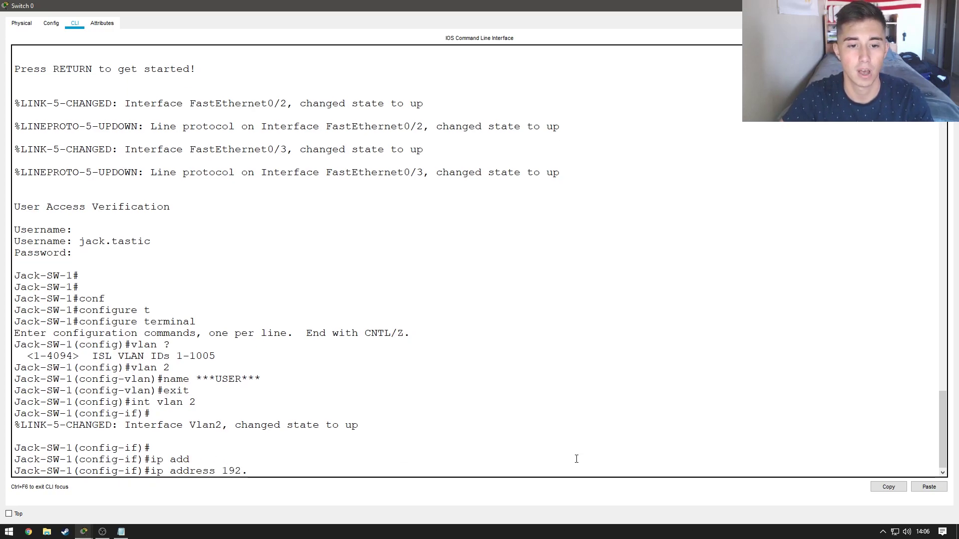
{"action": "type", "text": "168.1"}
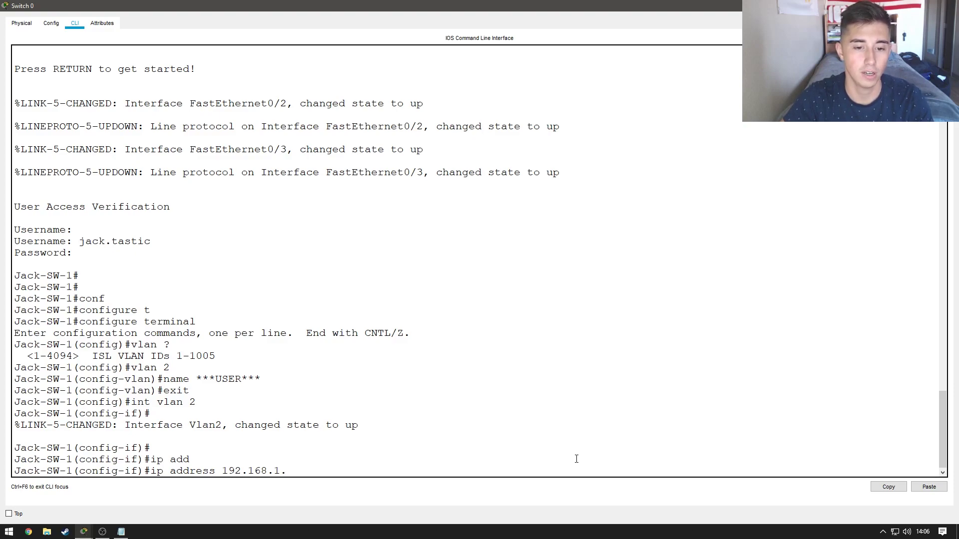
{"action": "type", "text": ".1 25"}
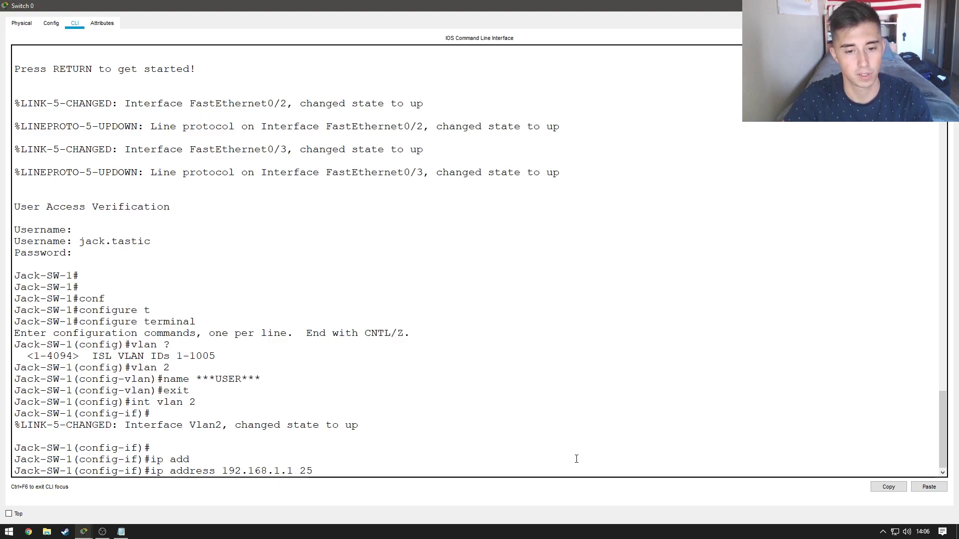
{"action": "type", "text": "5.255.255.255"}
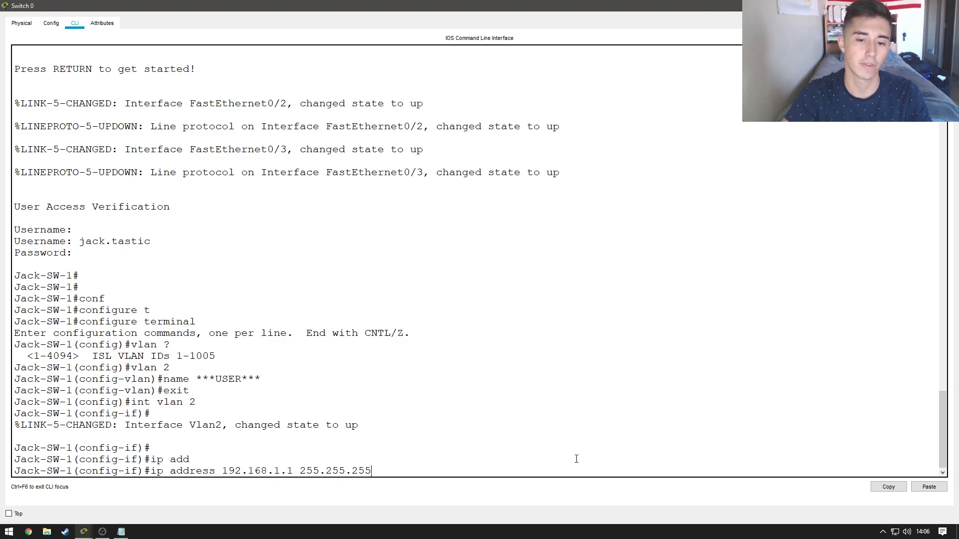
{"action": "type", "text": "0"}
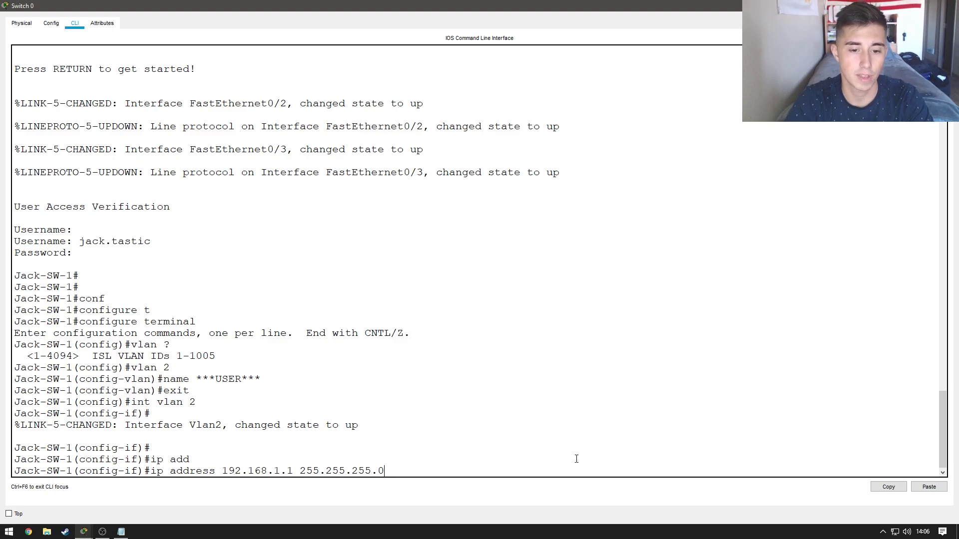
{"action": "key", "text": "Return"}
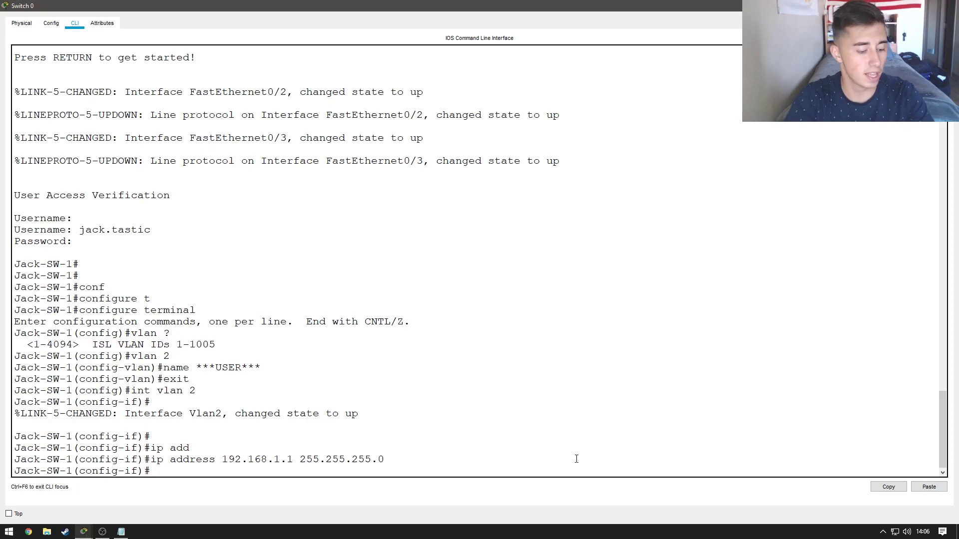
Step: Exit to global configuration and select ports with 'int range fa0/2-23'
{"action": "type", "text": "exit"}
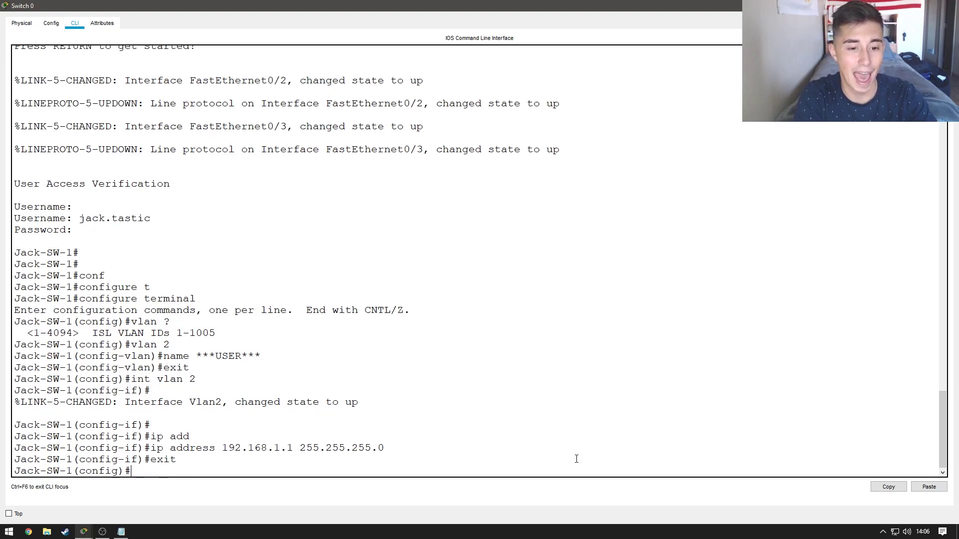
{"action": "key", "text": "Return"}
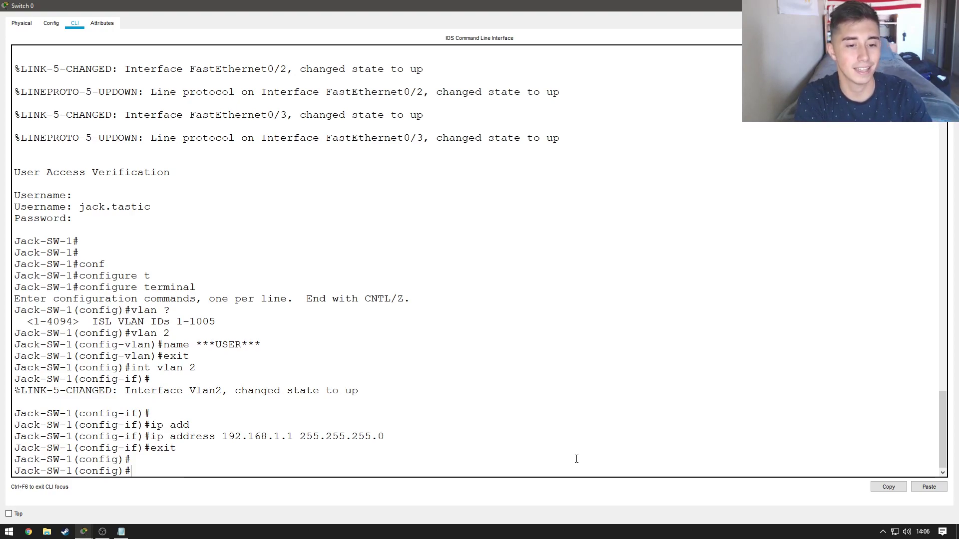
{"action": "type", "text": "interface range"}
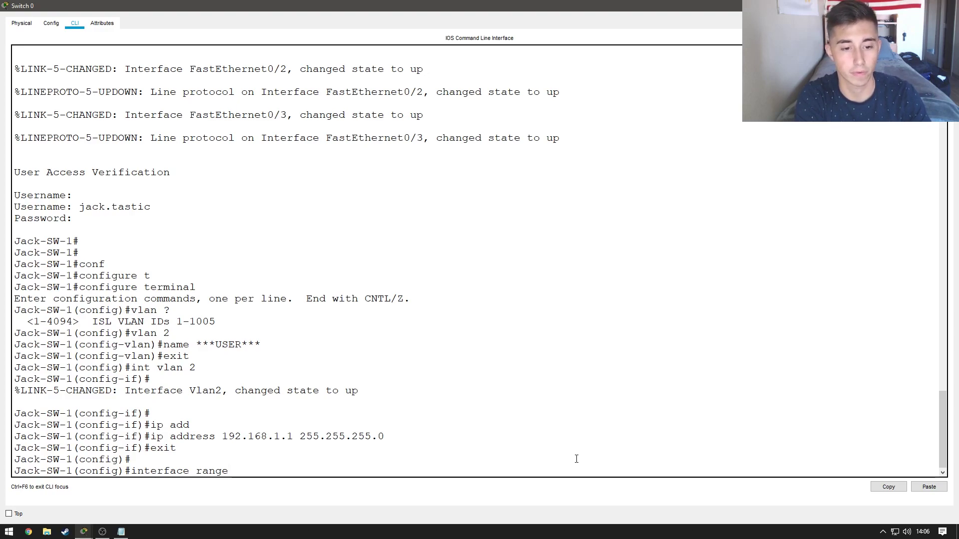
{"action": "key", "text": "BackSpace"}
{"action": "key", "text": "BackSpace"}
{"action": "key", "text": "BackSpace"}
{"action": "key", "text": "BackSpace"}
{"action": "key", "text": "BackSpace"}
{"action": "key", "text": "BackSpace"}
{"action": "key", "text": "BackSpace"}
{"action": "key", "text": "BackSpace"}
{"action": "key", "text": "BackSpace"}
{"action": "key", "text": "BackSpace"}
{"action": "key", "text": "BackSpace"}
{"action": "key", "text": "BackSpace"}
{"action": "key", "text": "BackSpace"}
{"action": "key", "text": "BackSpace"}
{"action": "key", "text": "BackSpace"}
{"action": "type", "text": "nt r"}
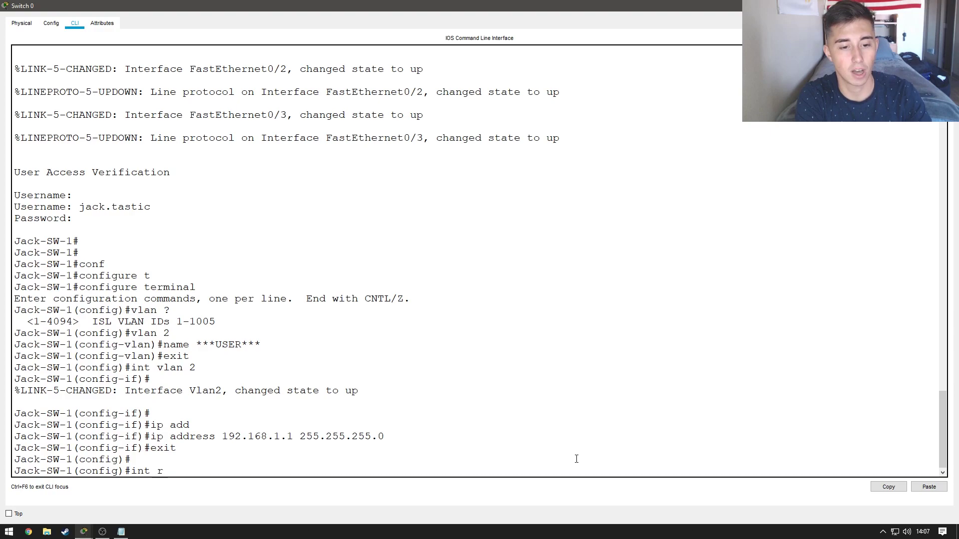
{"action": "type", "text": "a "}
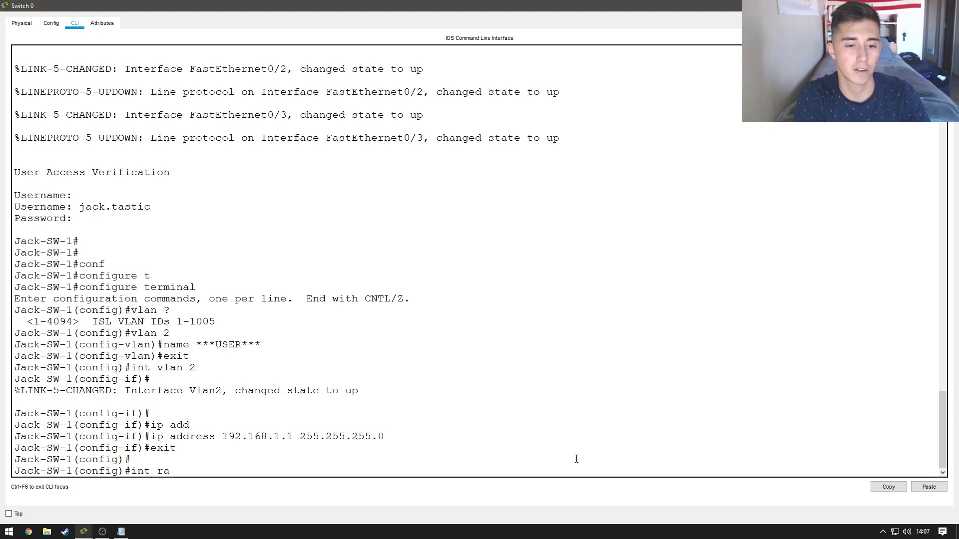
{"action": "type", "text": "fas"}
{"action": "key", "text": "Tab"}
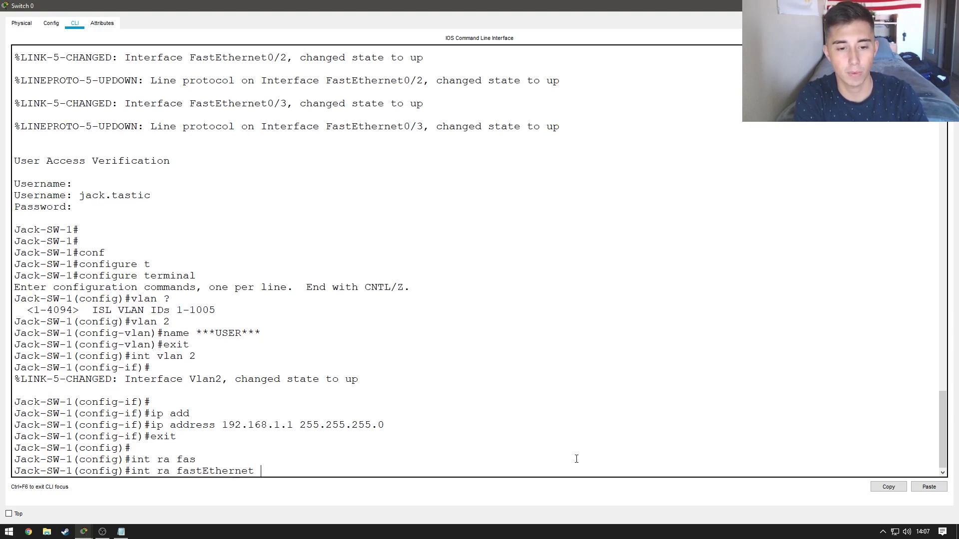
{"action": "key", "text": "BackSpace"}
{"action": "key", "text": "BackSpace"}
{"action": "key", "text": "BackSpace"}
{"action": "key", "text": "BackSpace"}
{"action": "key", "text": "BackSpace"}
{"action": "key", "text": "BackSpace"}
{"action": "key", "text": "BackSpace"}
{"action": "key", "text": "BackSpace"}
{"action": "key", "text": "BackSpace"}
{"action": "key", "text": "BackSpace"}
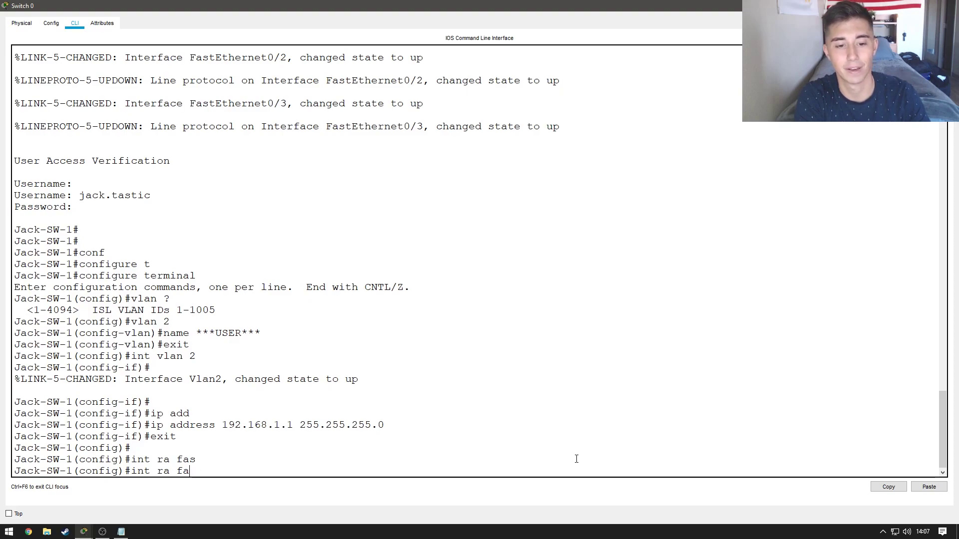
{"action": "type", "text": "0/"}
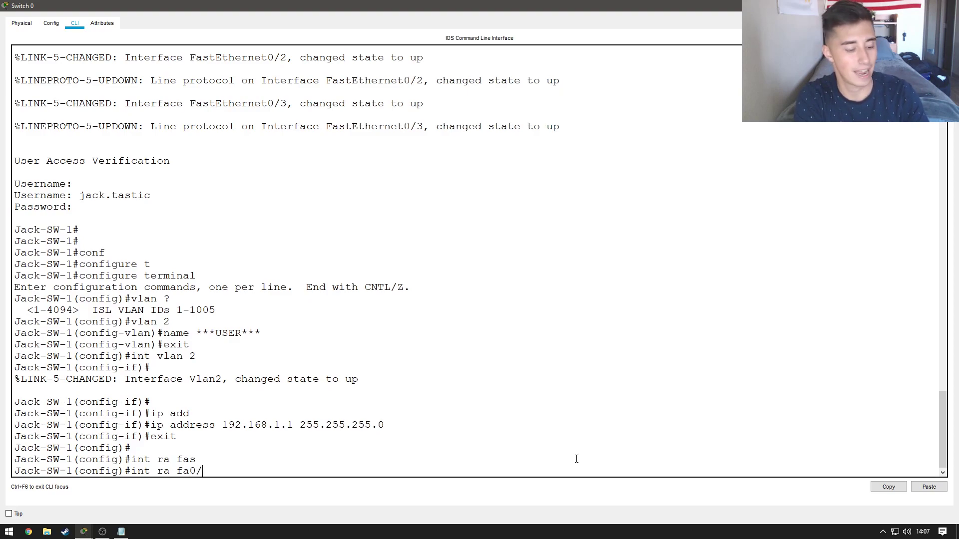
{"action": "type", "text": "2-"}
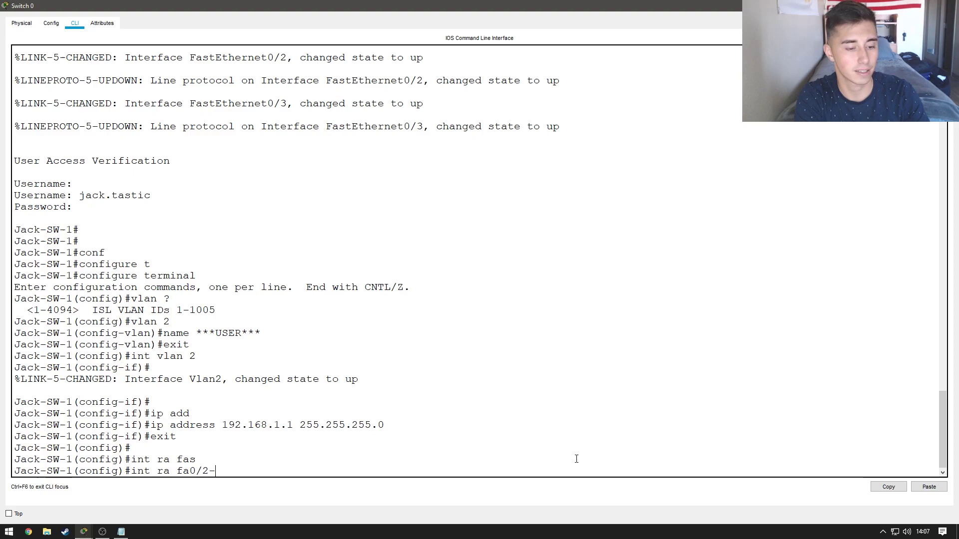
{"action": "type", "text": "23"}
{"action": "key", "text": "Return"}
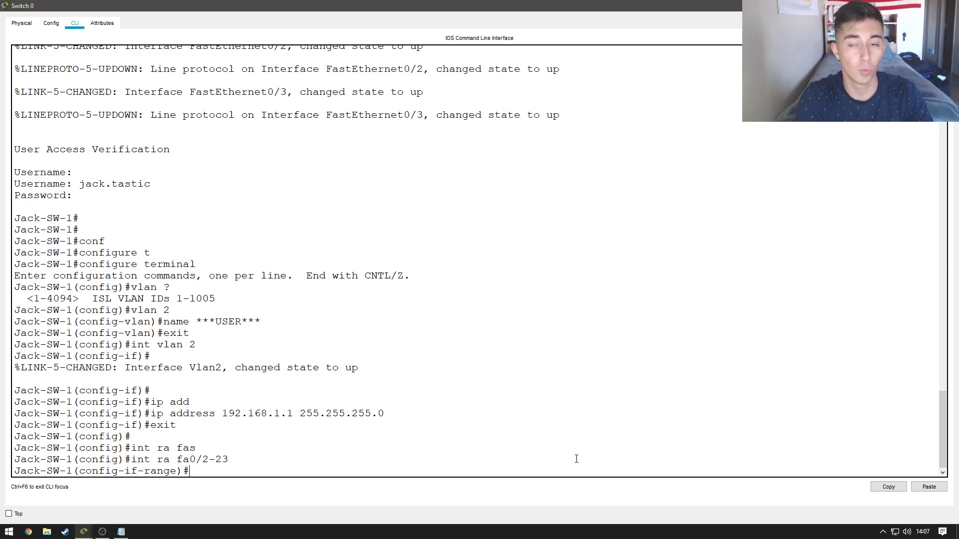
Step: Set ports Fa0/2-23 to switchport access mode
{"action": "type", "text": "sw"}
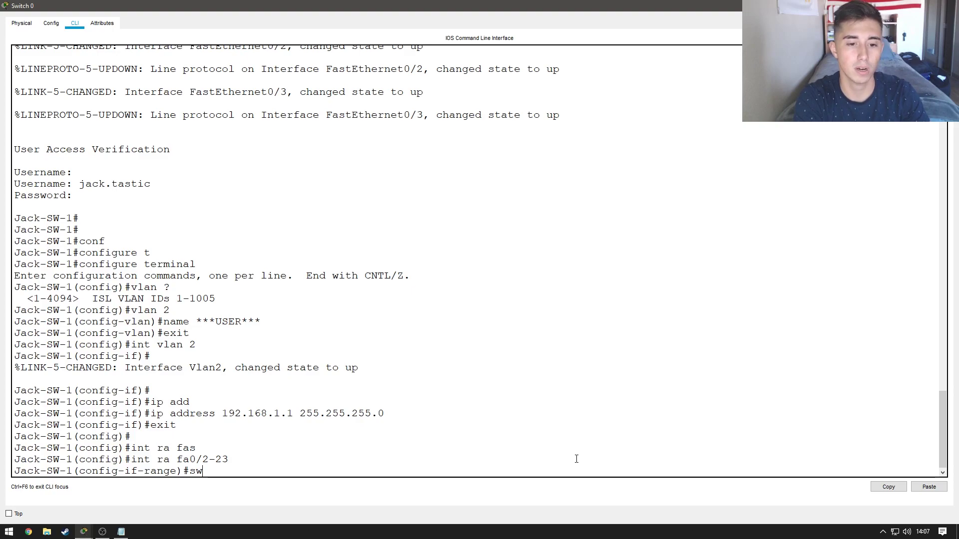
{"action": "key", "text": "Tab"}
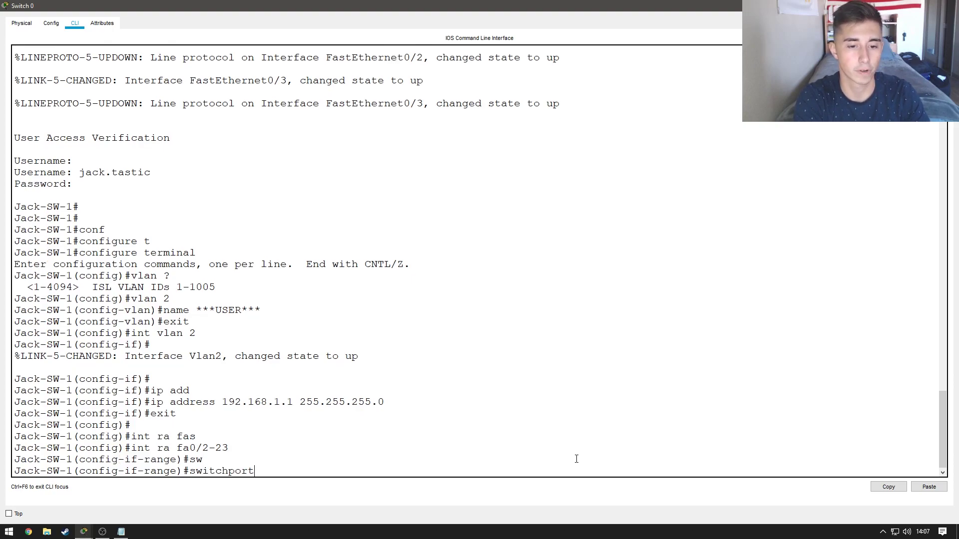
{"action": "key", "text": "BackSpace"}
{"action": "key", "text": "BackSpace"}
{"action": "key", "text": "BackSpace"}
{"action": "key", "text": "BackSpace"}
{"action": "key", "text": "BackSpace"}
{"action": "key", "text": "BackSpace"}
{"action": "key", "text": "BackSpace"}
{"action": "key", "text": "BackSpace"}
{"action": "type", "text": "mode "}
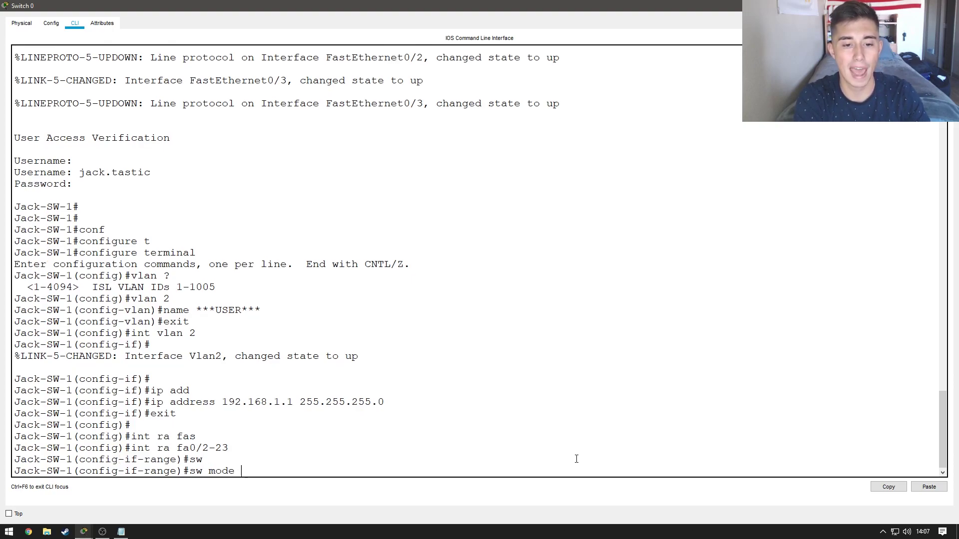
{"action": "type", "text": "access"}
{"action": "key", "text": "Return"}
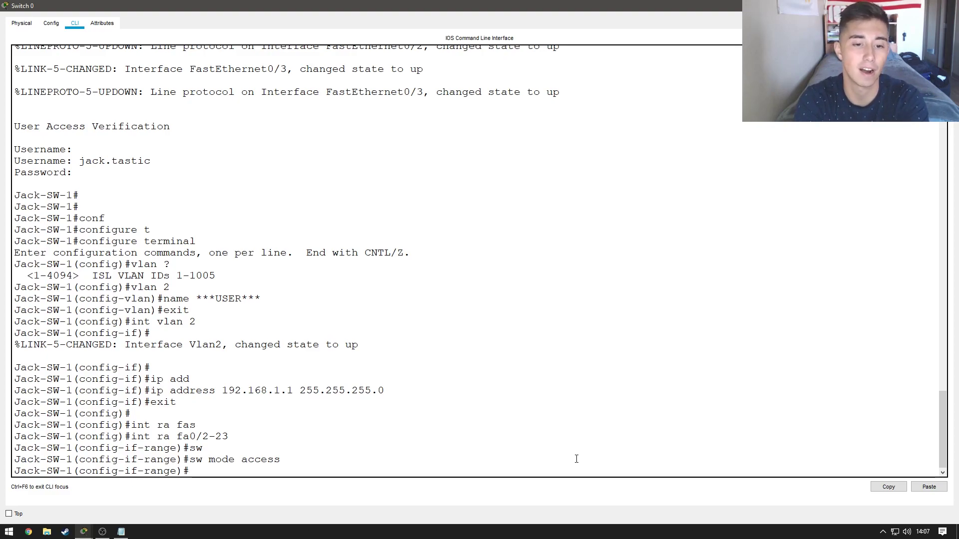
Step: Assign the ports to access VLAN 2, correcting the 'acess' typo, bringing Vlan2 up
{"action": "type", "text": "sw ac"}
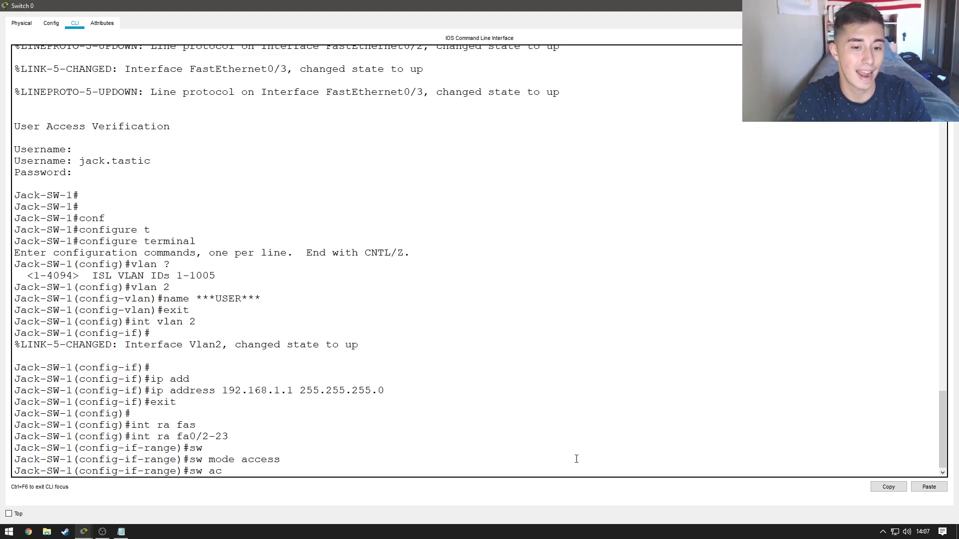
{"action": "type", "text": "ess vlan 2"}
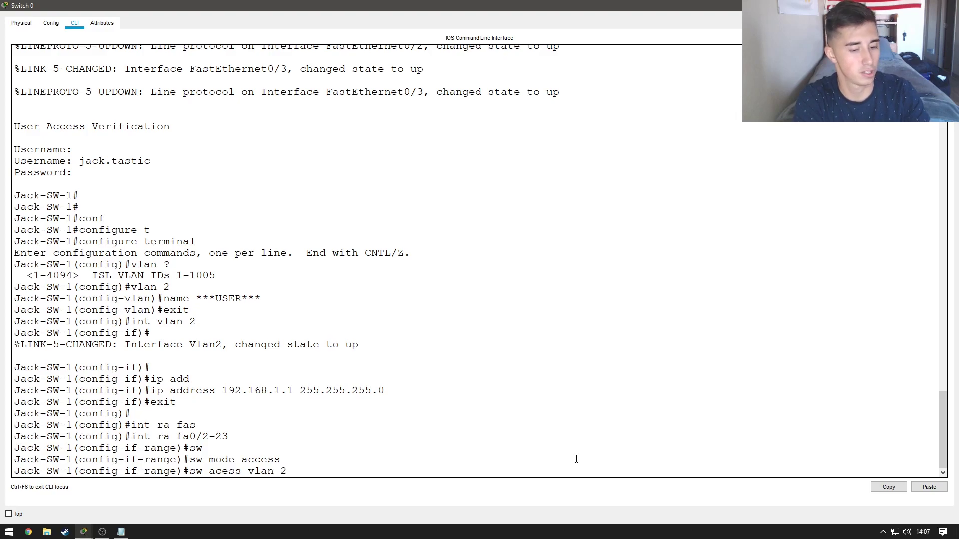
{"action": "key", "text": "Return"}
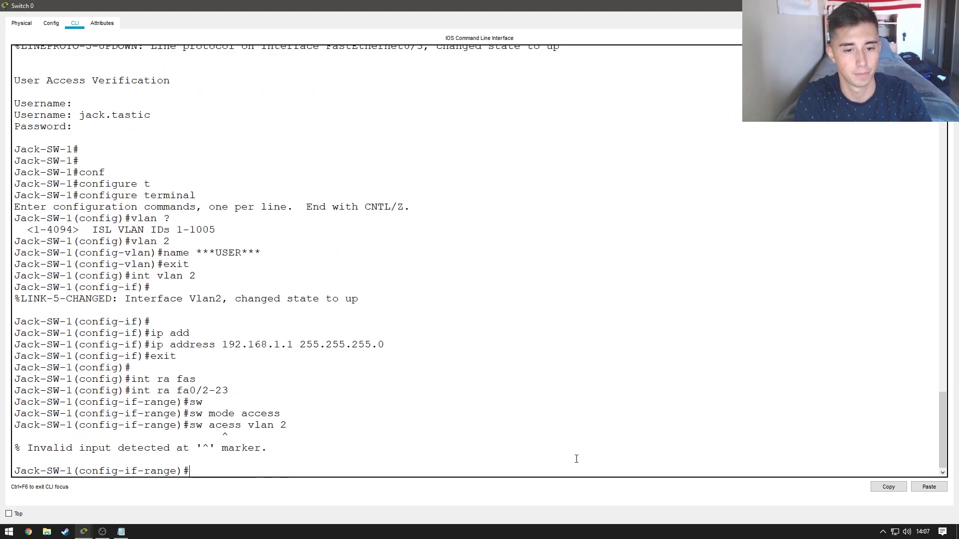
{"action": "key", "text": "Up"}
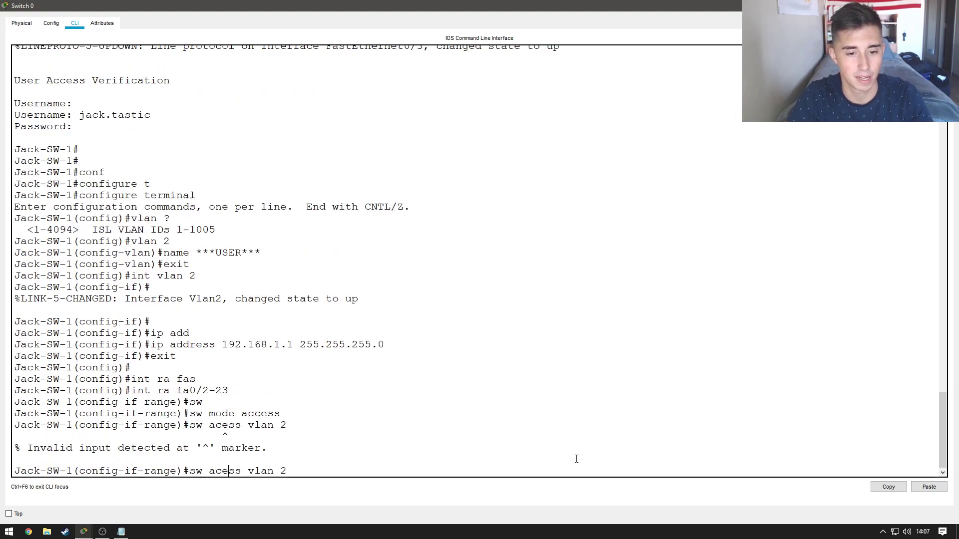
{"action": "key", "text": "Left"}
{"action": "type", "text": "c"}
{"action": "key", "text": "Return"}
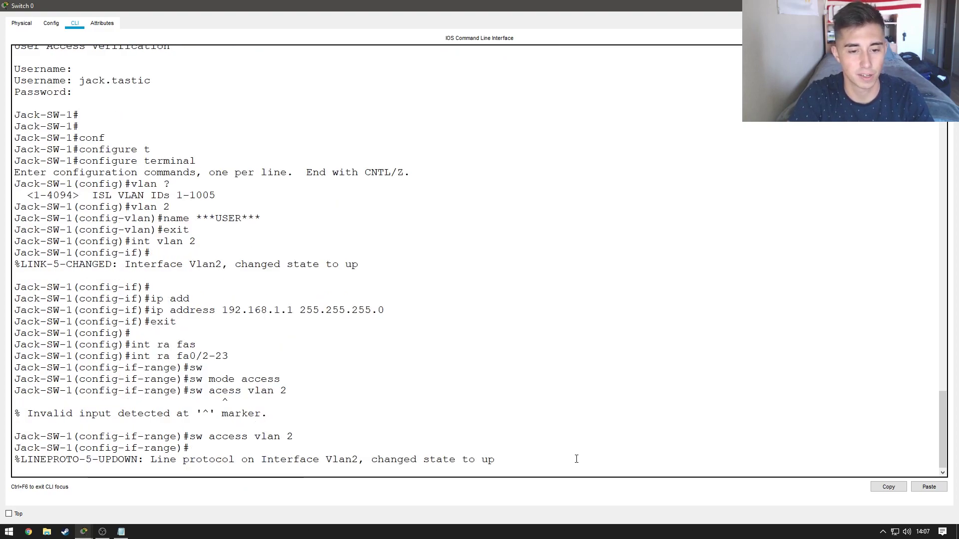
{"action": "key", "text": "Return"}
{"action": "key", "text": "Return"}
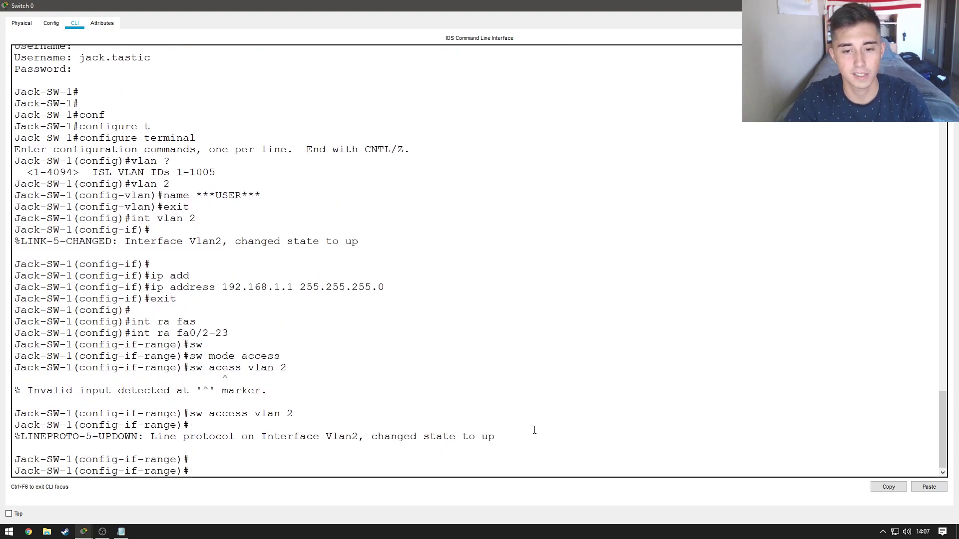
{"action": "left_click_drag", "start_coordinate": [15, 436], "coordinate": [497, 437]}
{"action": "left_click", "coordinate": [387, 473]}
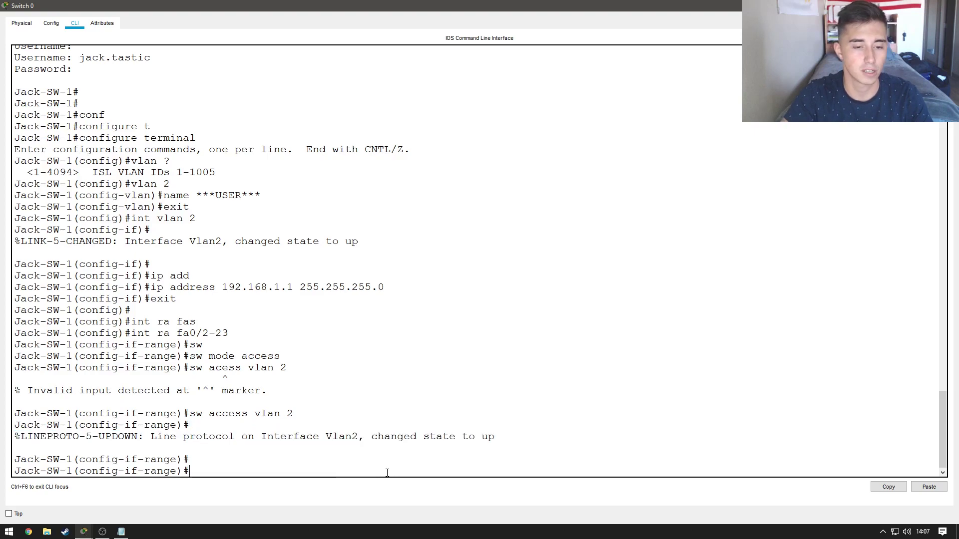
Step: Give the port range a description with the user's name, then exit the range
{"action": "type", "text": "descri"}
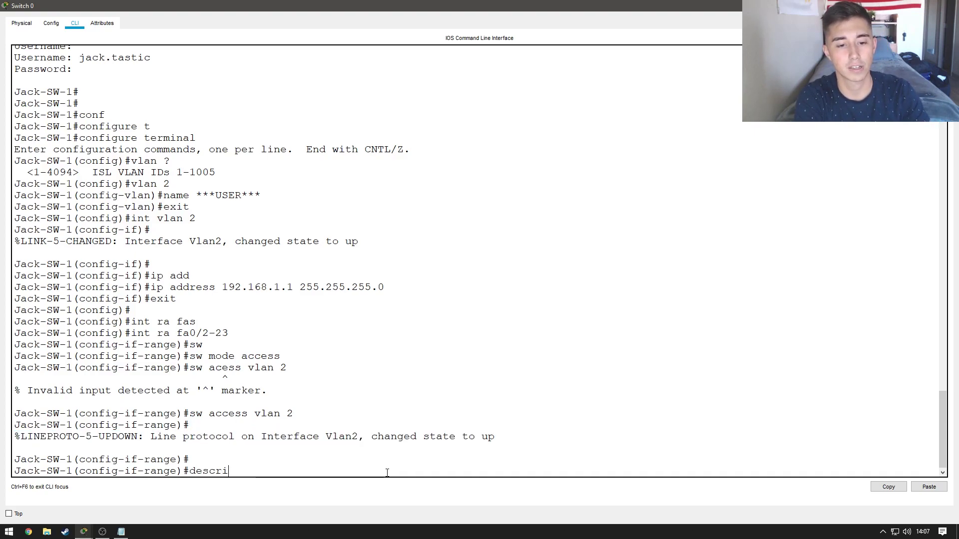
{"action": "key", "text": "Tab"}
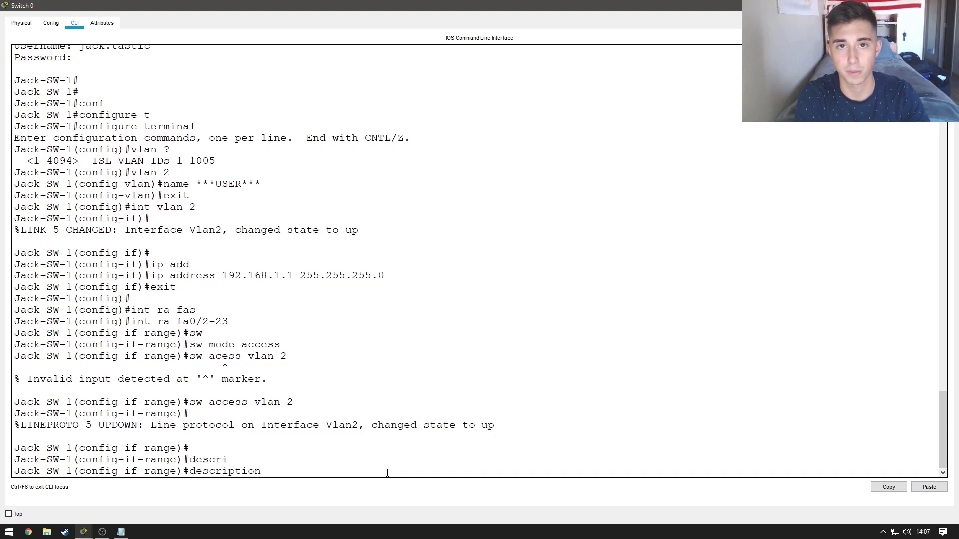
{"action": "type", "text": "***"}
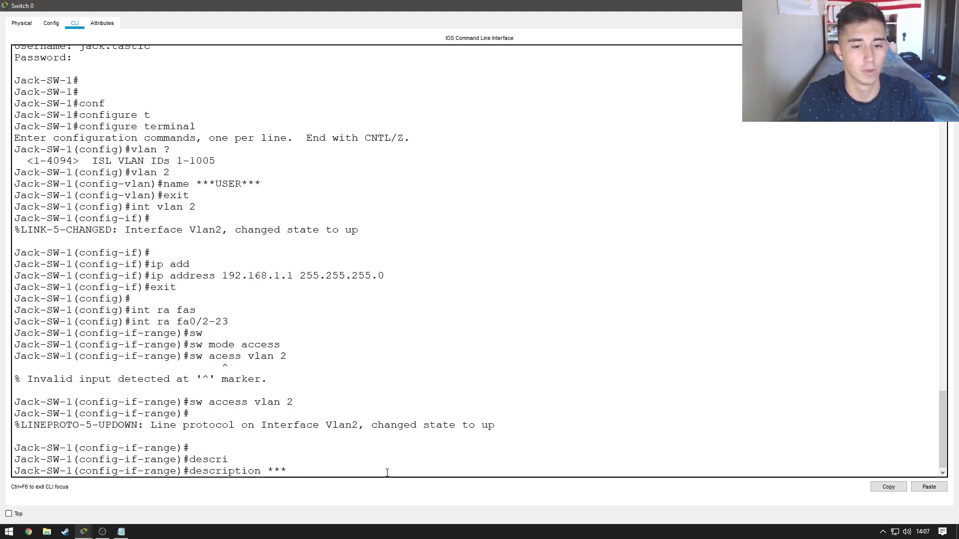
{"action": "type", "text": "USER**"}
{"action": "key", "text": "Return"}
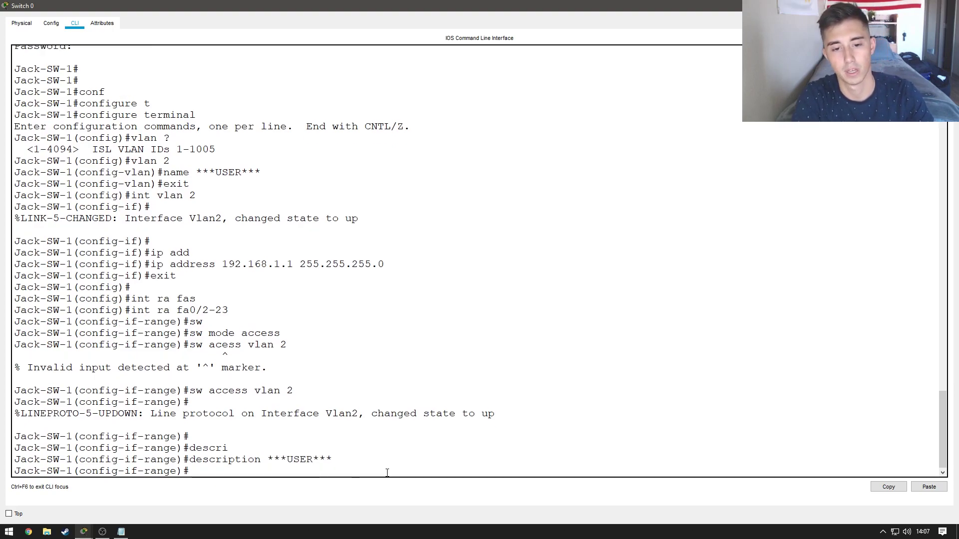
{"action": "key", "text": "Return"}
{"action": "type", "text": "exit"}
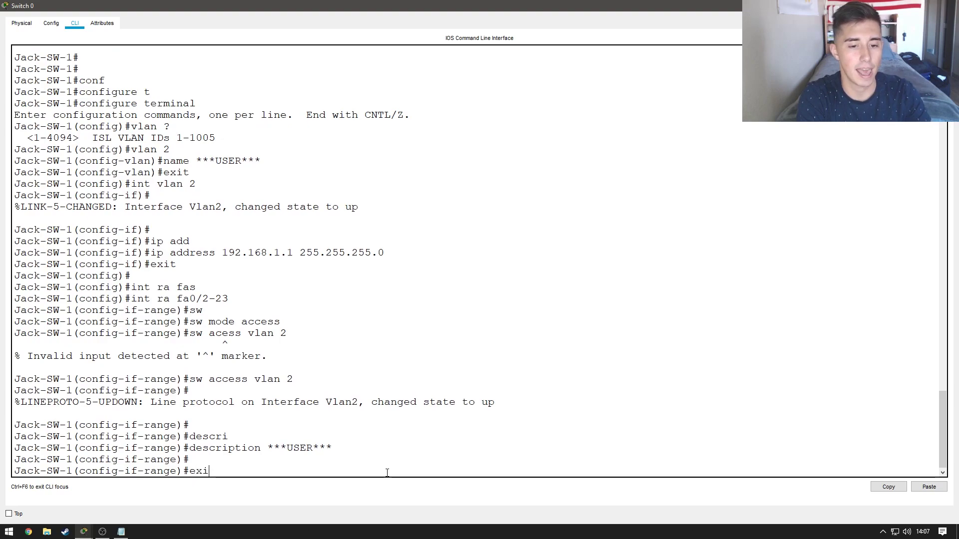
{"action": "key", "text": "Return"}
Step: Page through 'do sh run' confirming Fa0/2 in VLAN 2 and Vlan2 at 192.168.1.1, then close
{"action": "type", "text": "d"}
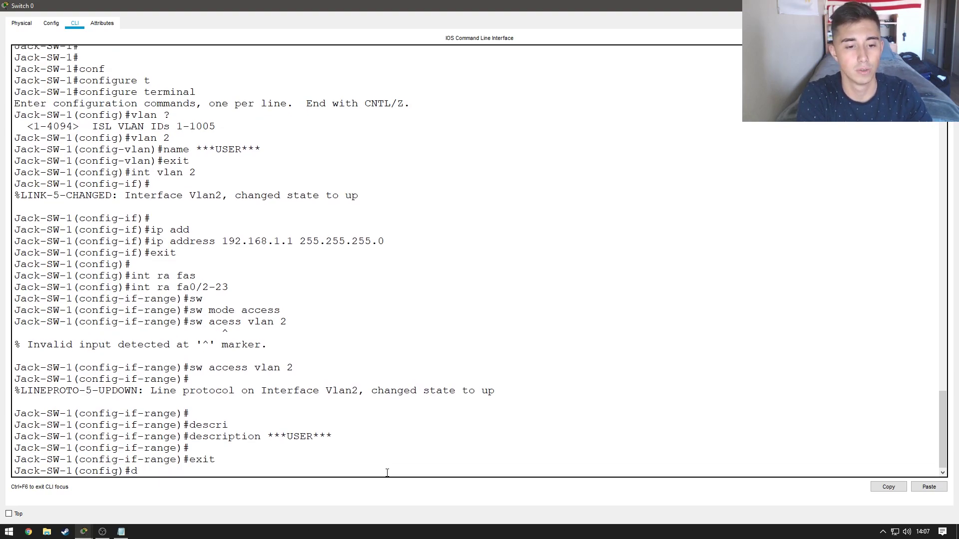
{"action": "type", "text": "o sh run"}
{"action": "key", "text": "Return"}
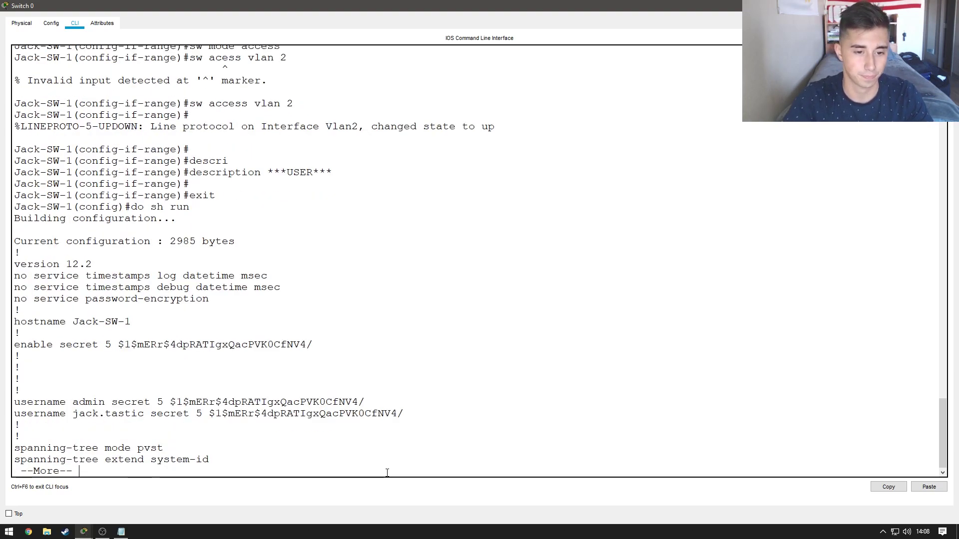
{"action": "key", "text": "space"}
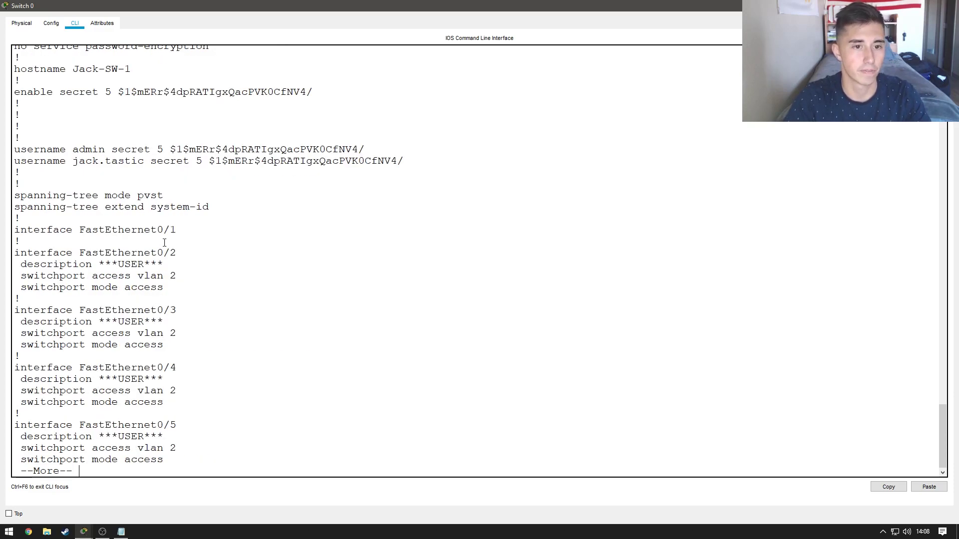
{"action": "left_click_drag", "start_coordinate": [182, 253], "coordinate": [165, 288]}
{"action": "key", "text": "ctrl+c"}
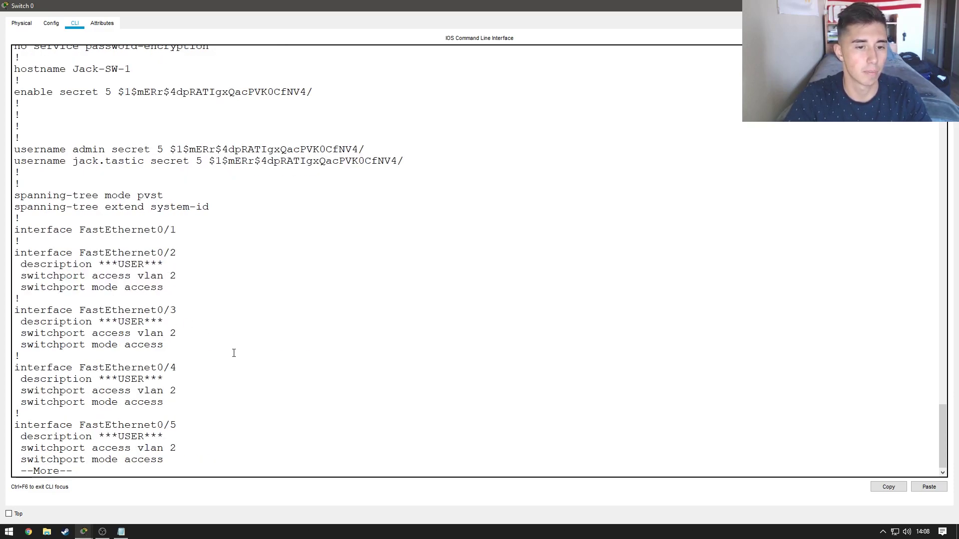
{"action": "key", "text": "space"}
{"action": "key", "text": "space"}
{"action": "key", "text": "space"}
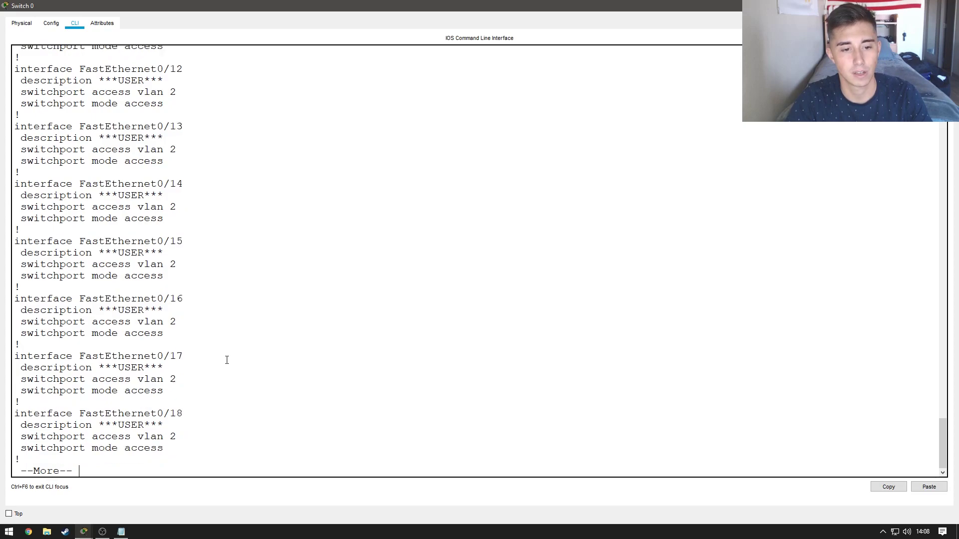
{"action": "key", "text": "space"}
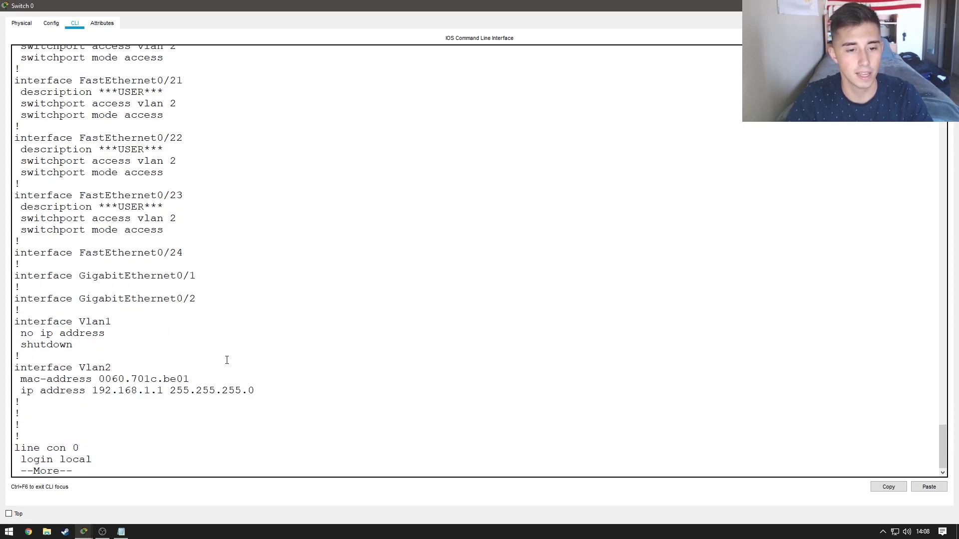
{"action": "left_click_drag", "start_coordinate": [260, 389], "coordinate": [2, 373]}
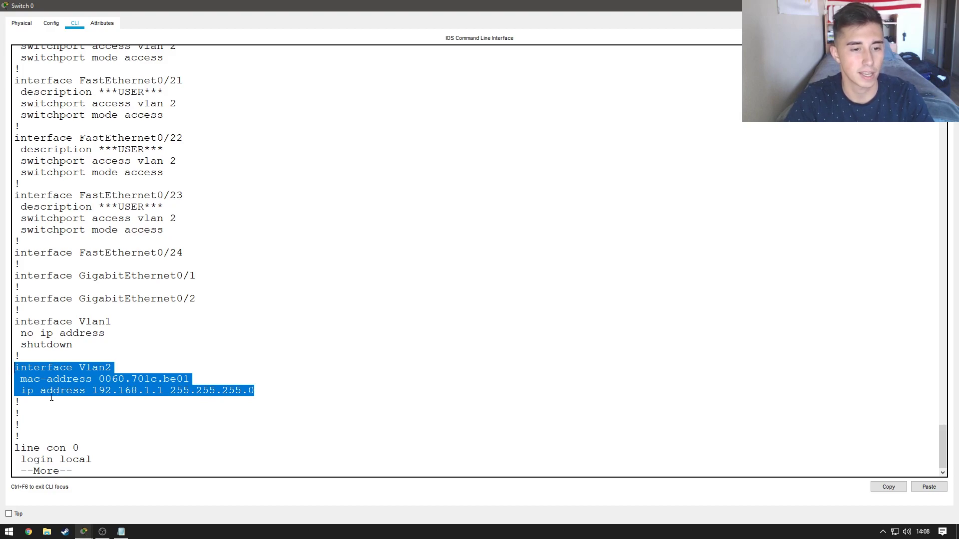
{"action": "left_click", "coordinate": [147, 393]}
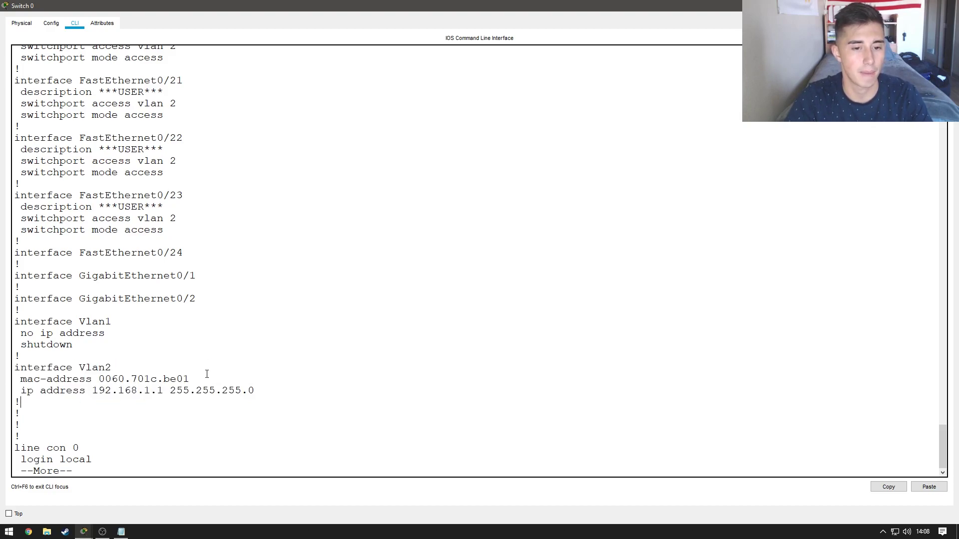
{"action": "key", "text": "q"}
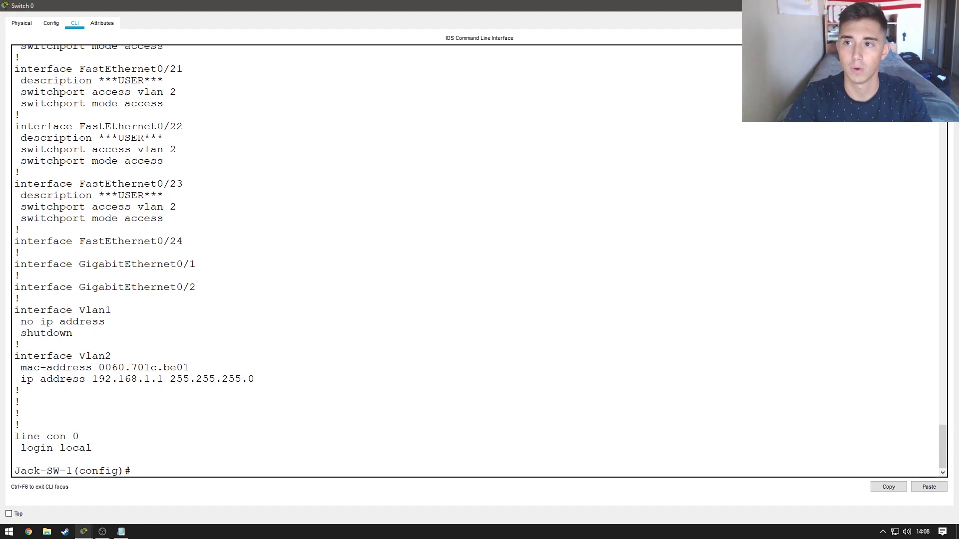
{"action": "left_click", "coordinate": [947, 5]}
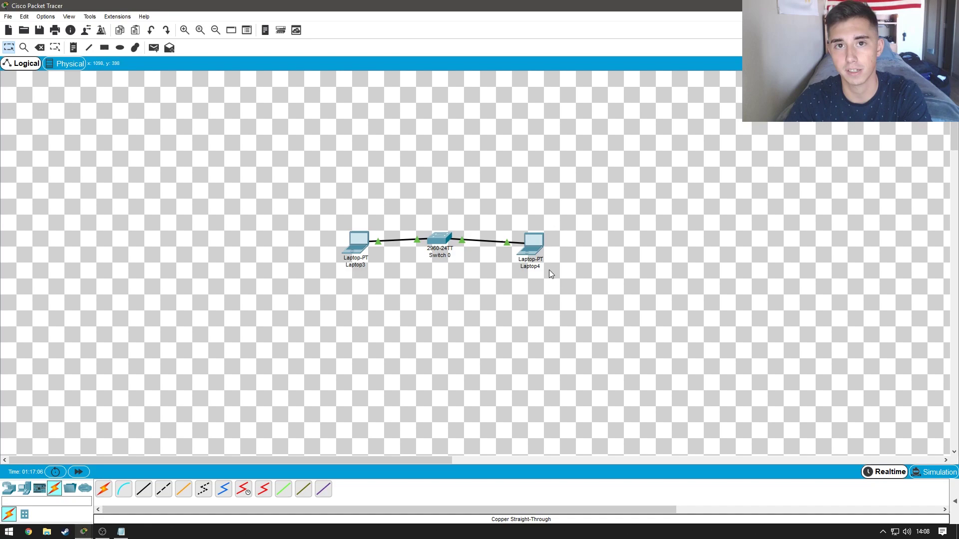
Step: In Laptop3's IP Configuration enter 192.168.1.2, mask 255.255.255.0, gateway 192.168.1.1
{"action": "left_click", "coordinate": [356, 243]}
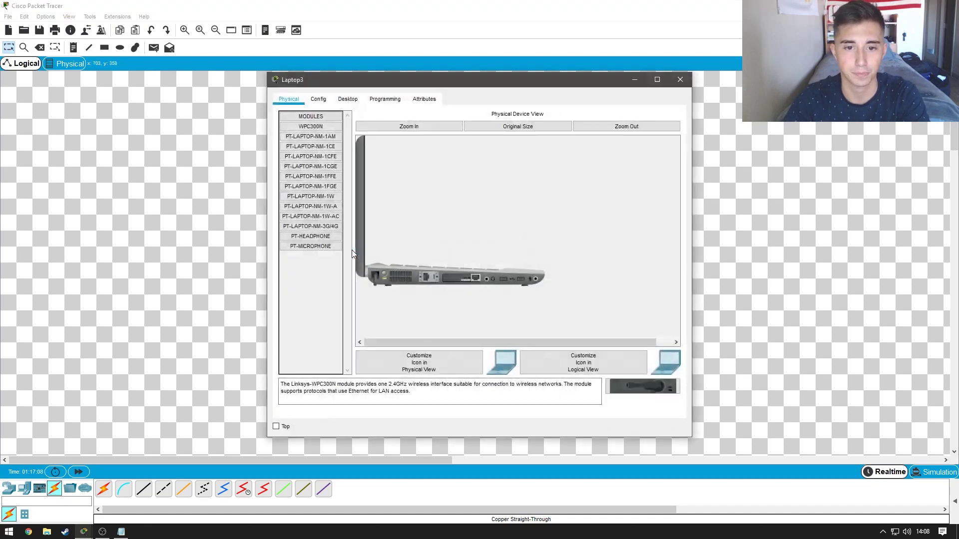
{"action": "left_click", "coordinate": [329, 100]}
{"action": "left_click", "coordinate": [348, 99]}
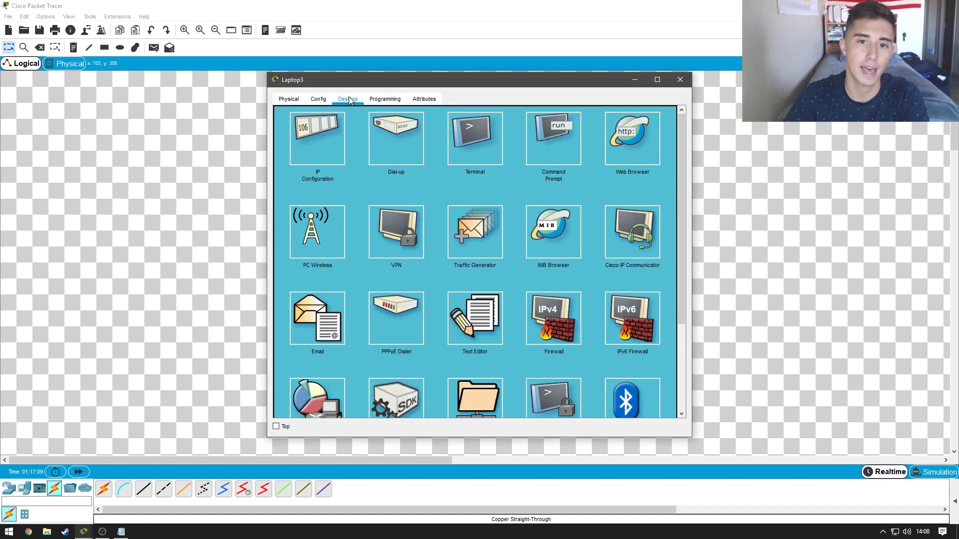
{"action": "left_click", "coordinate": [321, 145]}
{"action": "left_click", "coordinate": [434, 169]}
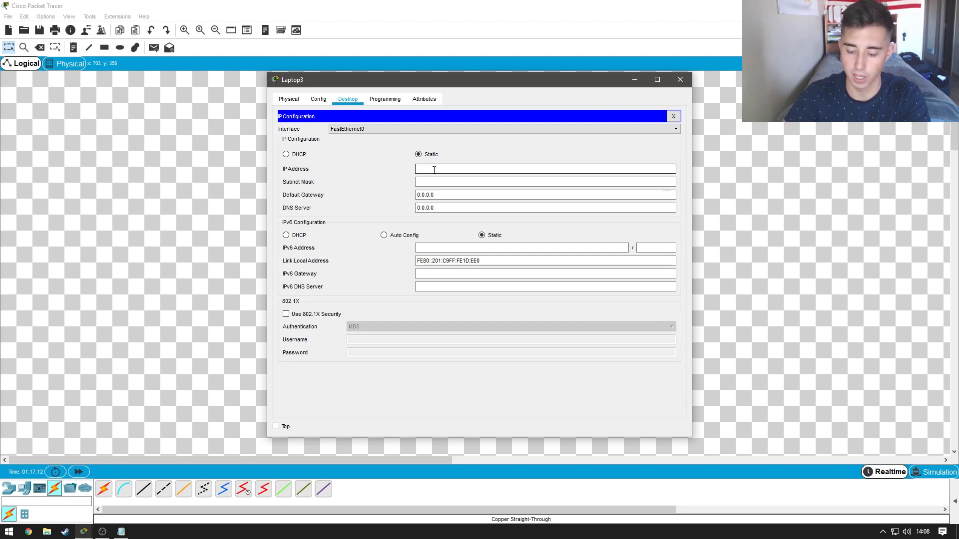
{"action": "type", "text": "192"}
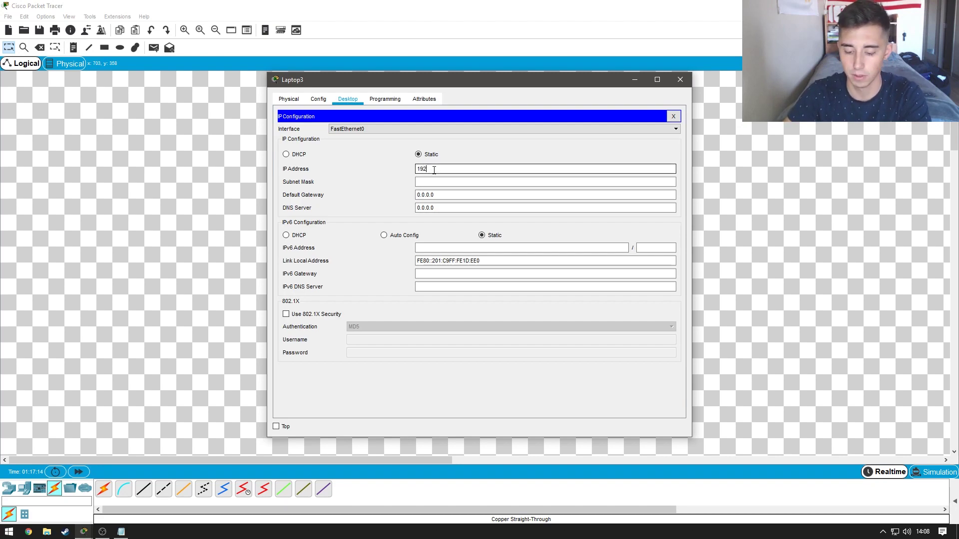
{"action": "type", "text": ".168.1."}
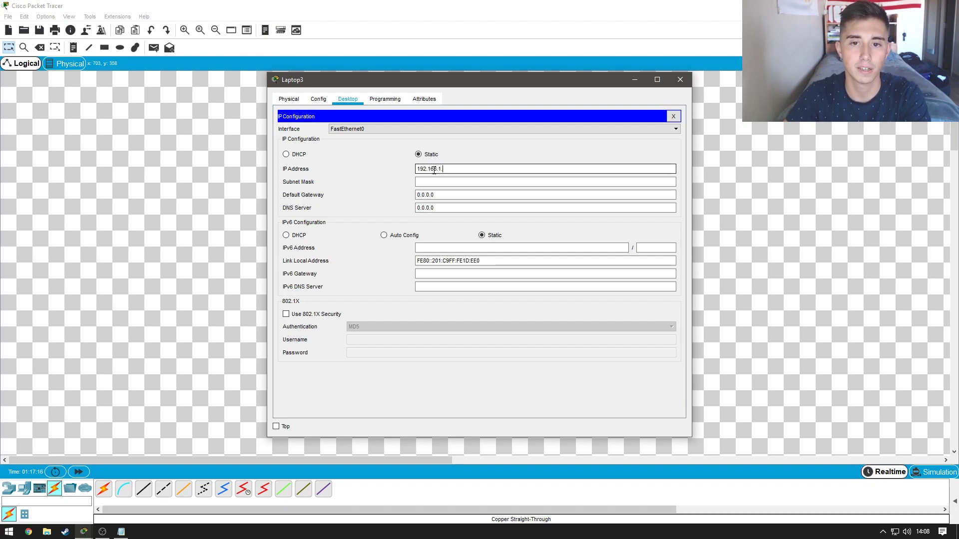
{"action": "type", "text": "2"}
{"action": "key", "text": "Tab"}
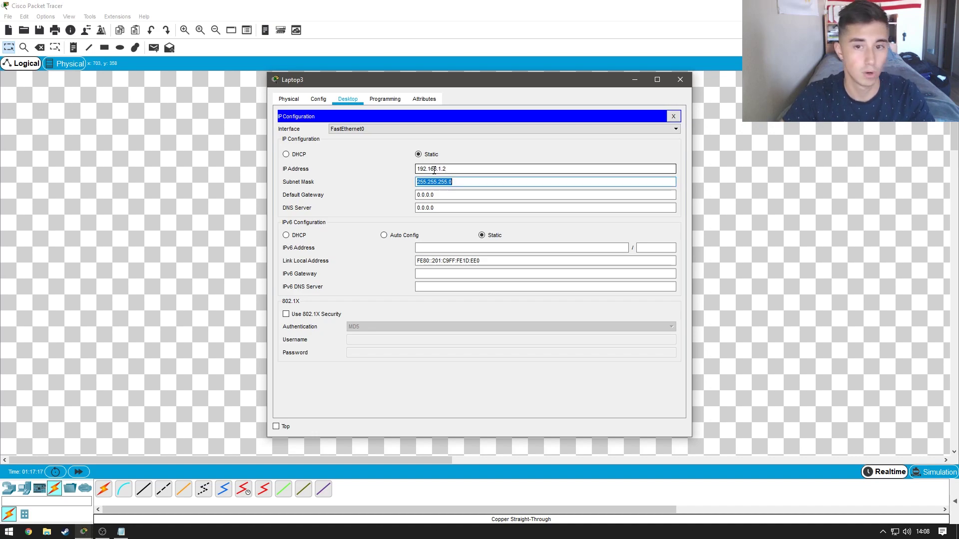
{"action": "left_click", "coordinate": [457, 192]}
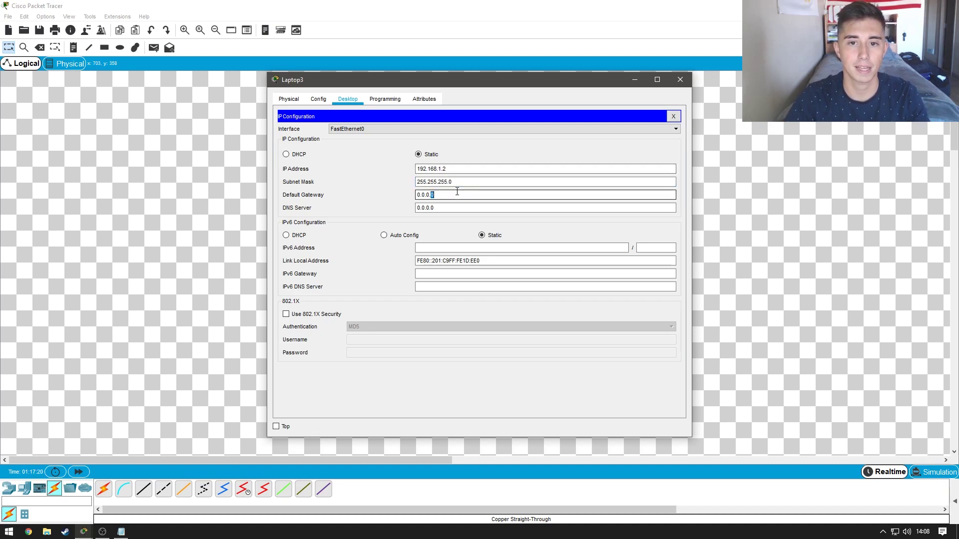
{"action": "double_click", "coordinate": [458, 192]}
{"action": "type", "text": "192.168"}
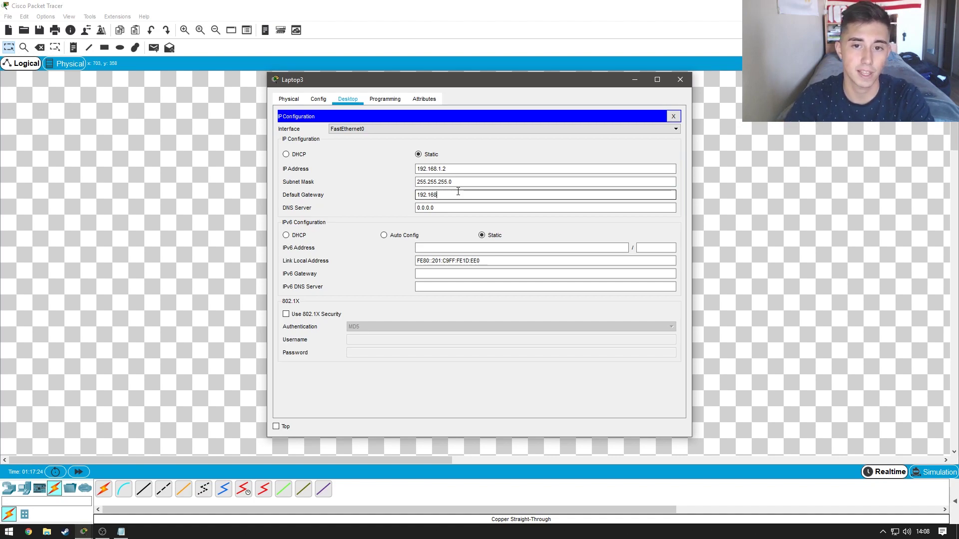
{"action": "type", "text": ".1.1"}
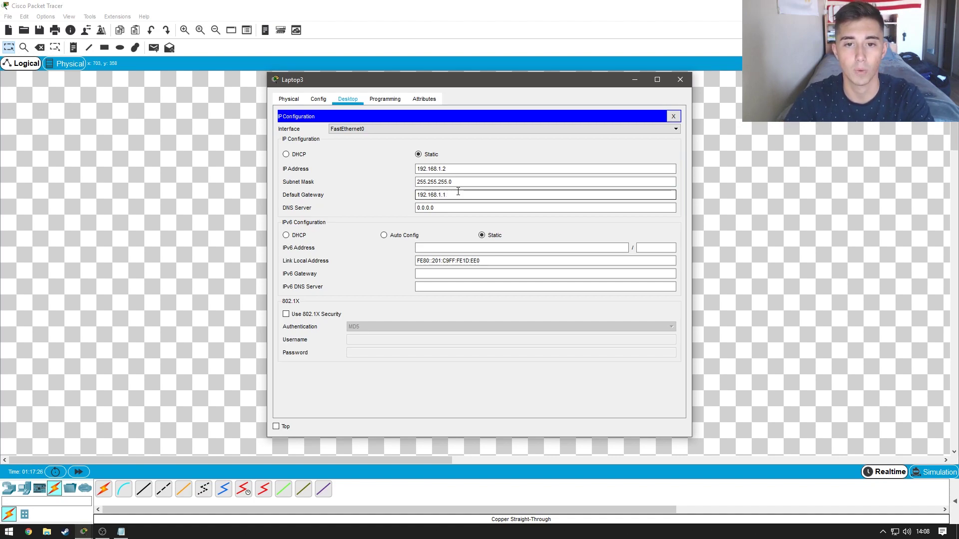
{"action": "left_click_drag", "start_coordinate": [441, 195], "coordinate": [357, 199]}
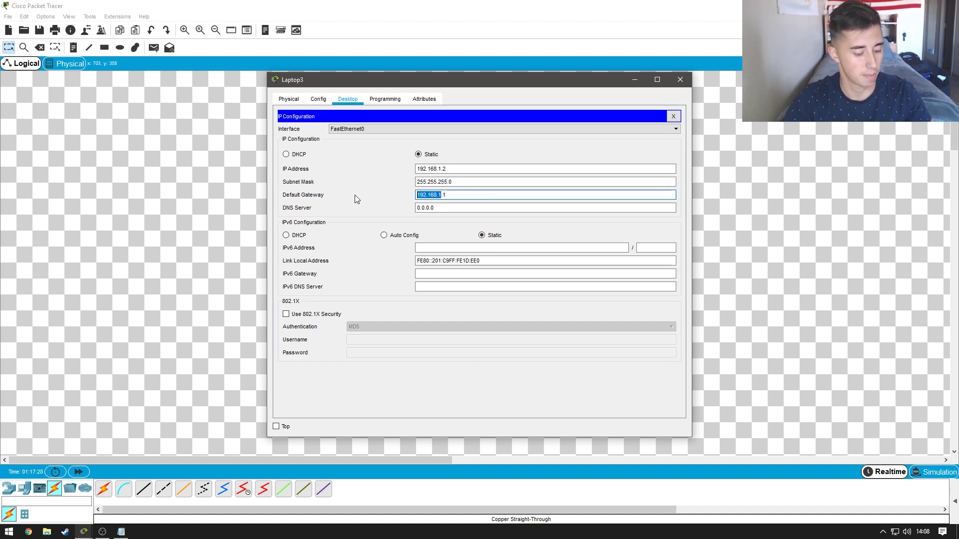
Step: Close Laptop3, then in Laptop4's IP Configuration enter 192.168.1.3, 255.255.255.0, gateway 192.168.1.1
{"action": "left_click", "coordinate": [674, 116]}
{"action": "left_click", "coordinate": [680, 79]}
{"action": "left_click", "coordinate": [534, 239]}
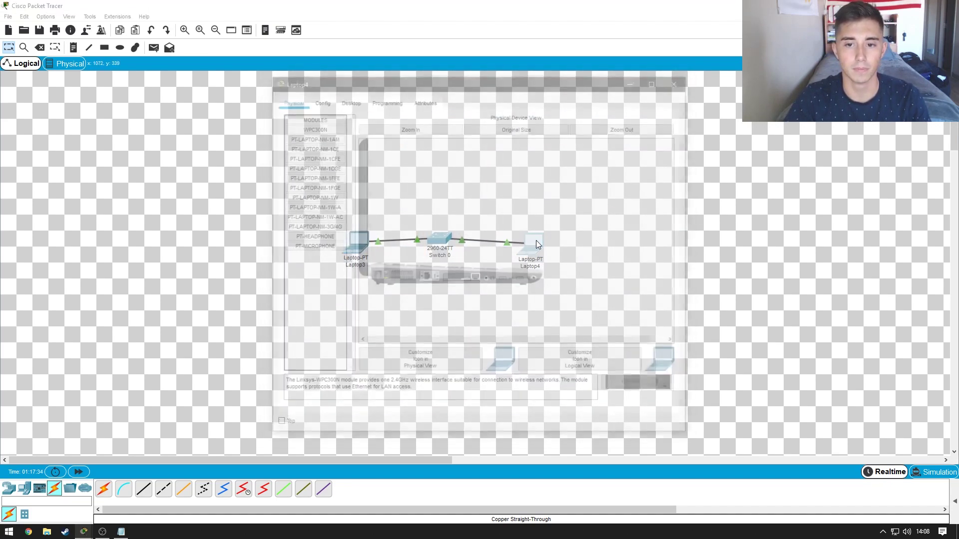
{"action": "left_click", "coordinate": [345, 99]}
{"action": "left_click", "coordinate": [334, 130]}
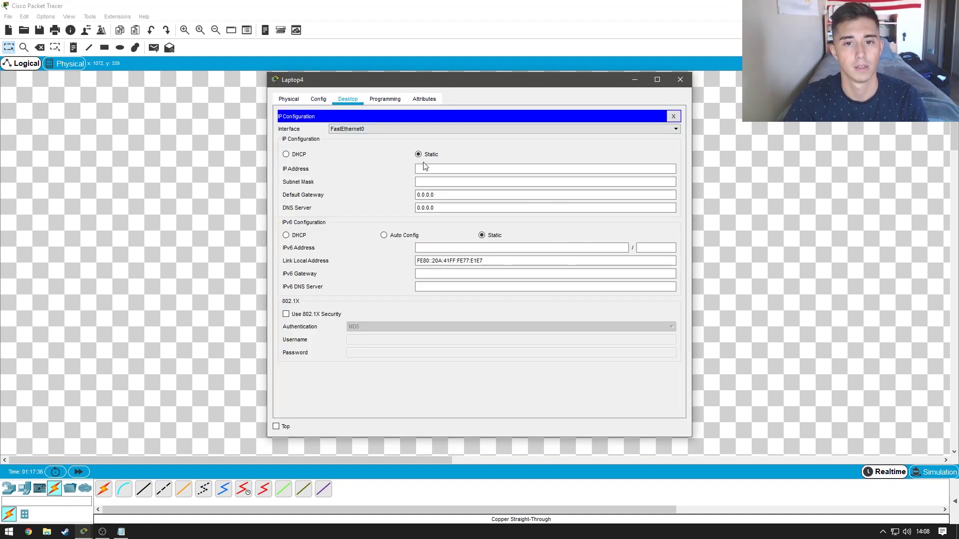
{"action": "left_click", "coordinate": [425, 168]}
{"action": "type", "text": "192.168.1"}
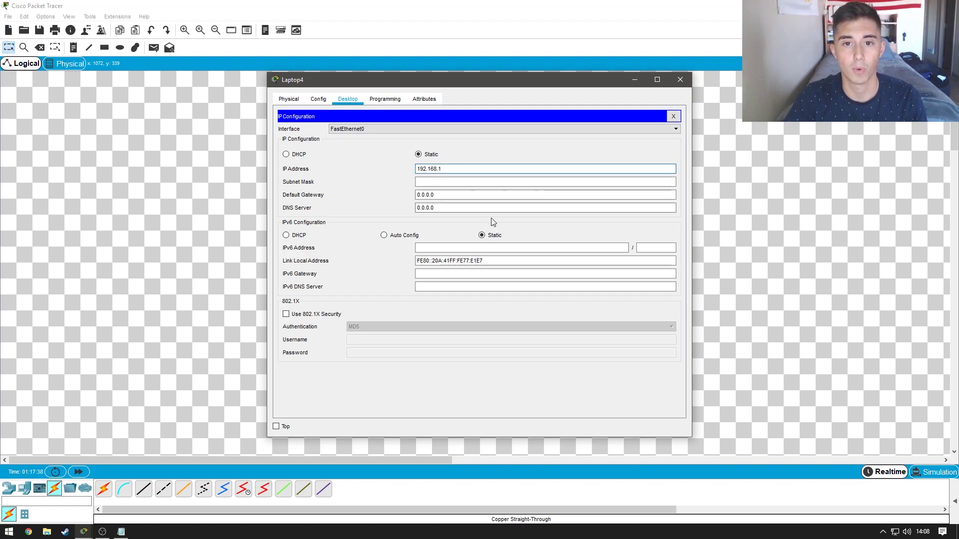
{"action": "type", "text": ".3"}
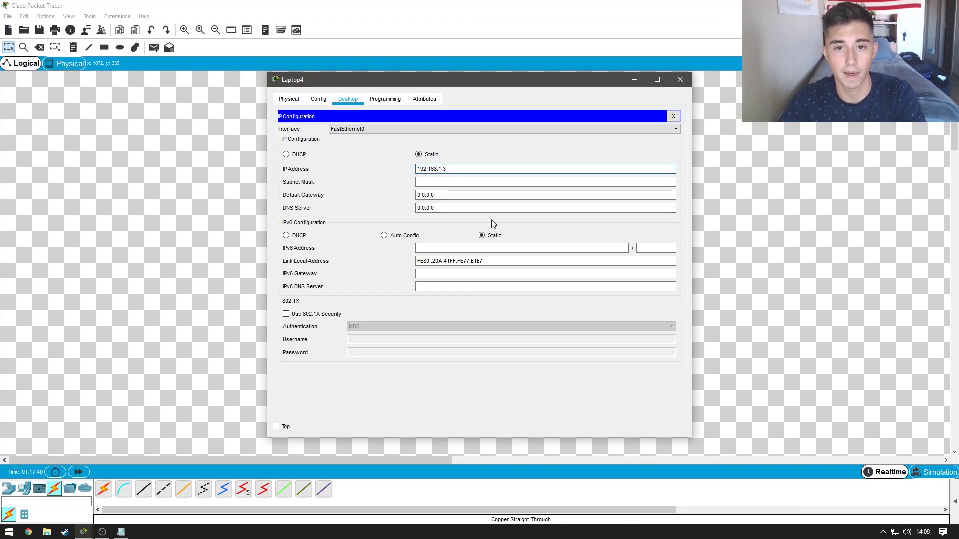
{"action": "key", "text": "Tab"}
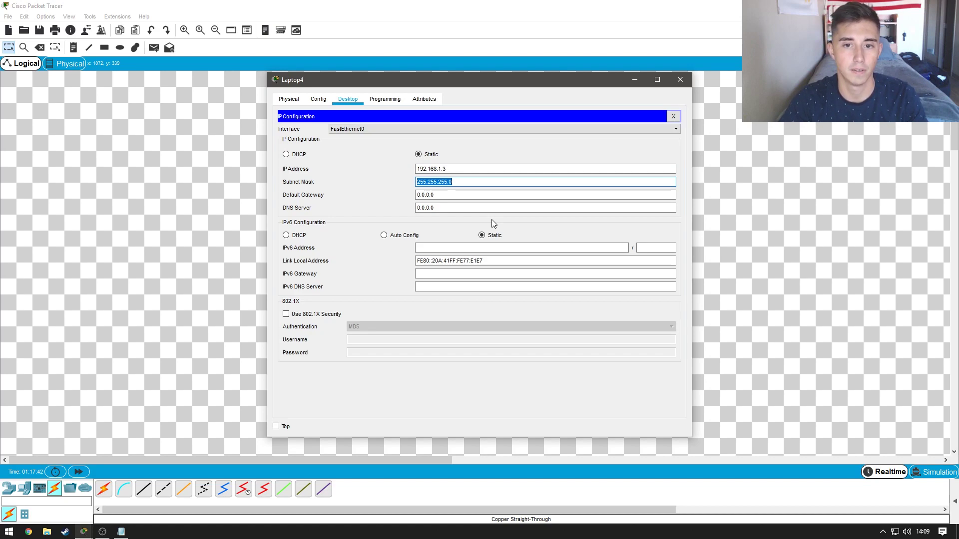
{"action": "key", "text": "Tab"}
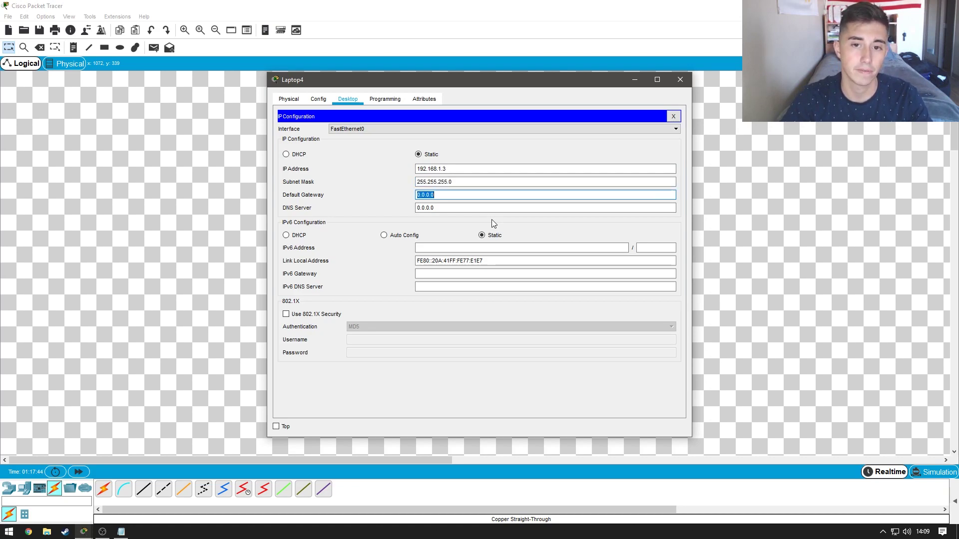
{"action": "type", "text": "192.168.1"}
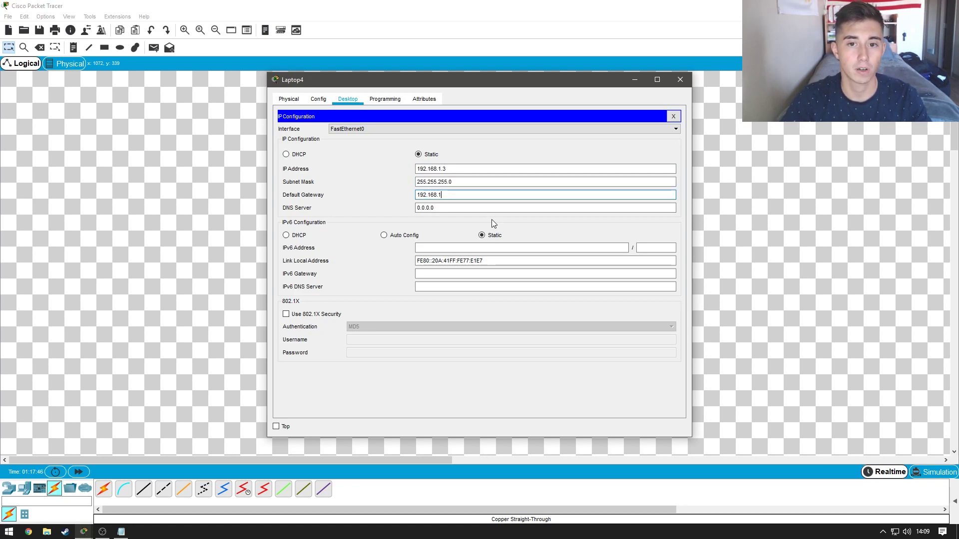
{"action": "type", "text": ".1"}
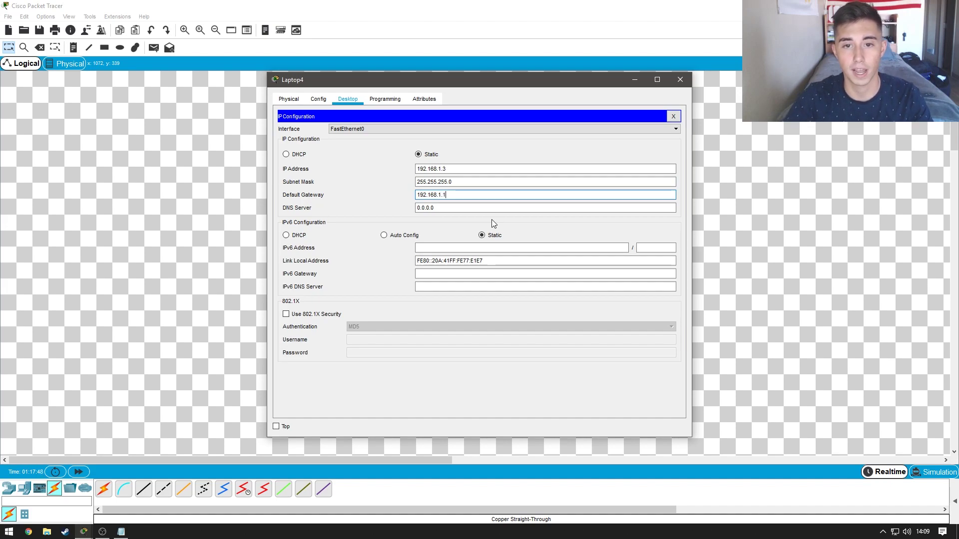
Step: From Laptop4's command prompt, ping gateway 192.168.1.1 twice and get replies
{"action": "left_click", "coordinate": [348, 99]}
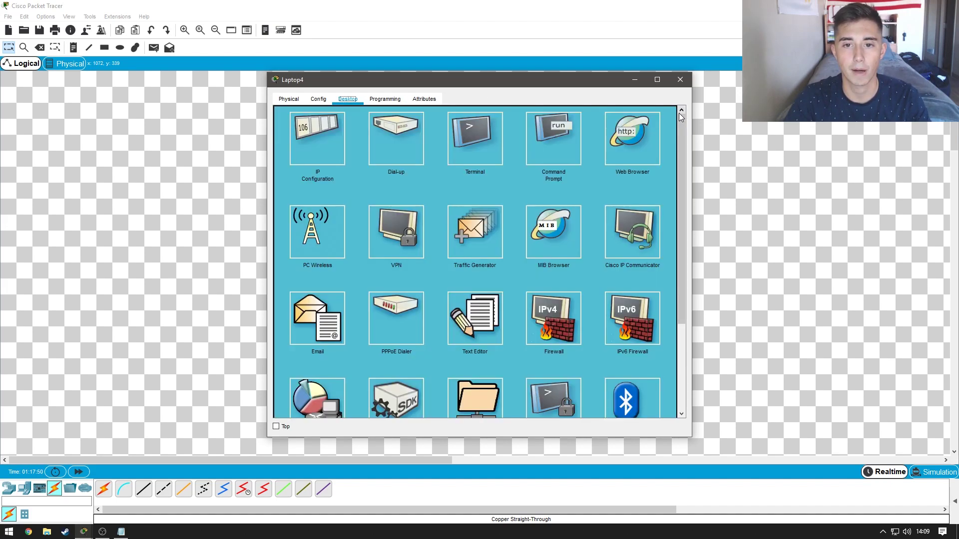
{"action": "left_click", "coordinate": [553, 138]}
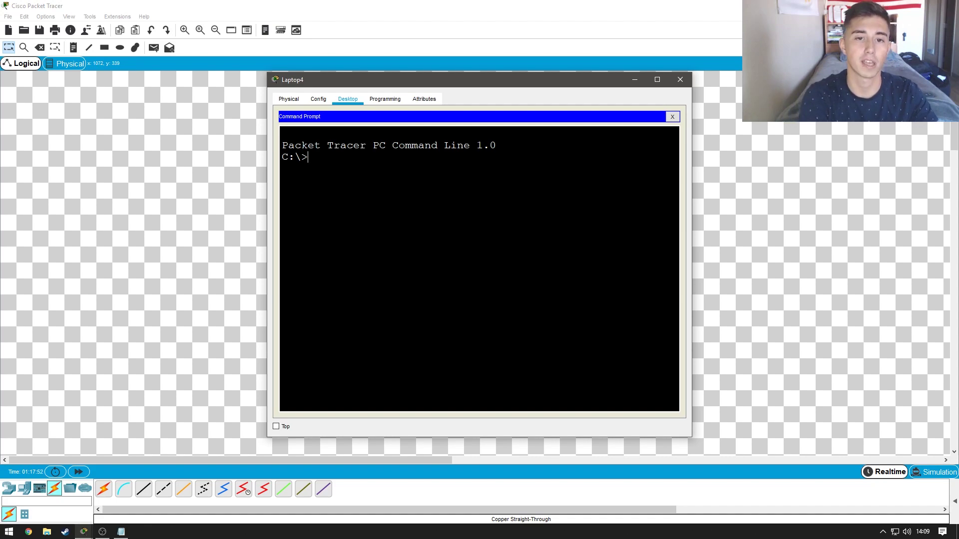
{"action": "type", "text": "ping"}
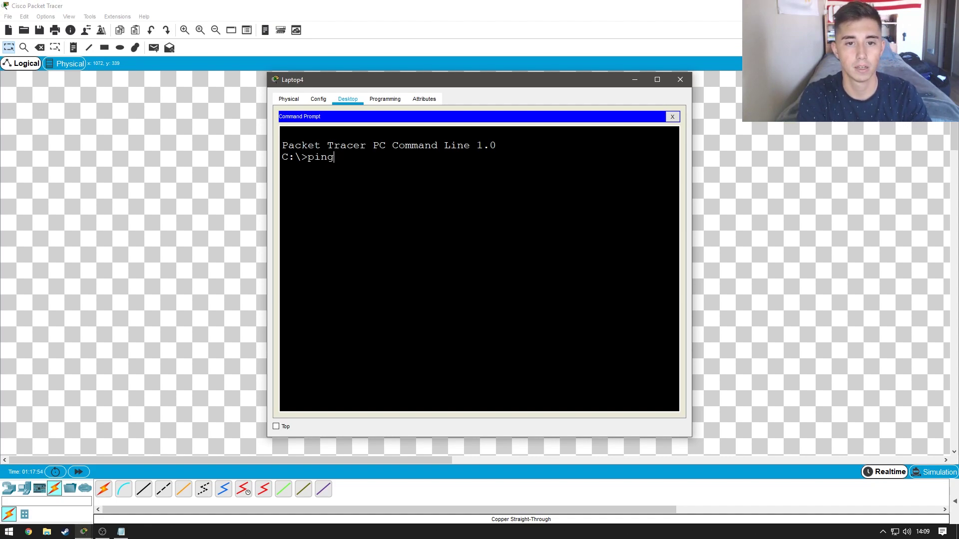
{"action": "type", "text": " 192.4"}
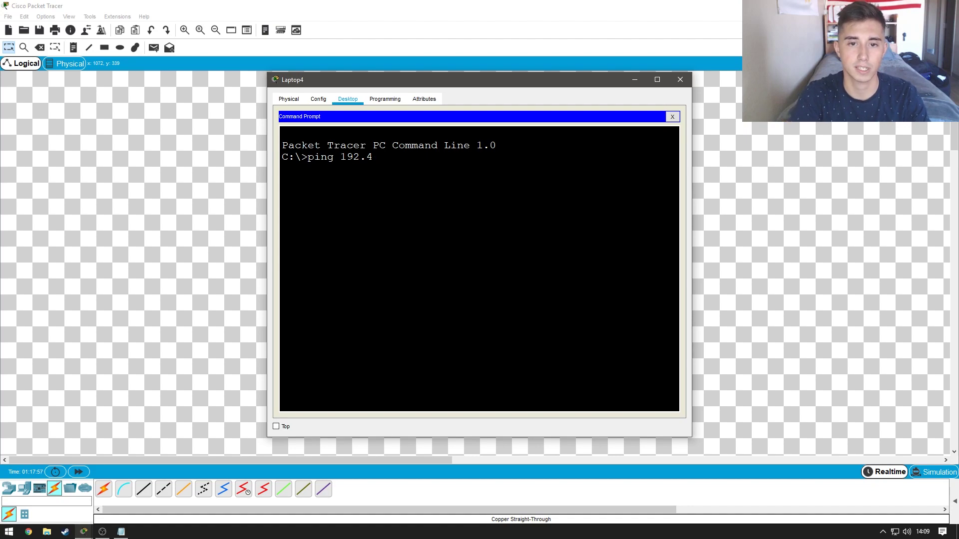
{"action": "key", "text": "BackSpace"}
{"action": "type", "text": "16"}
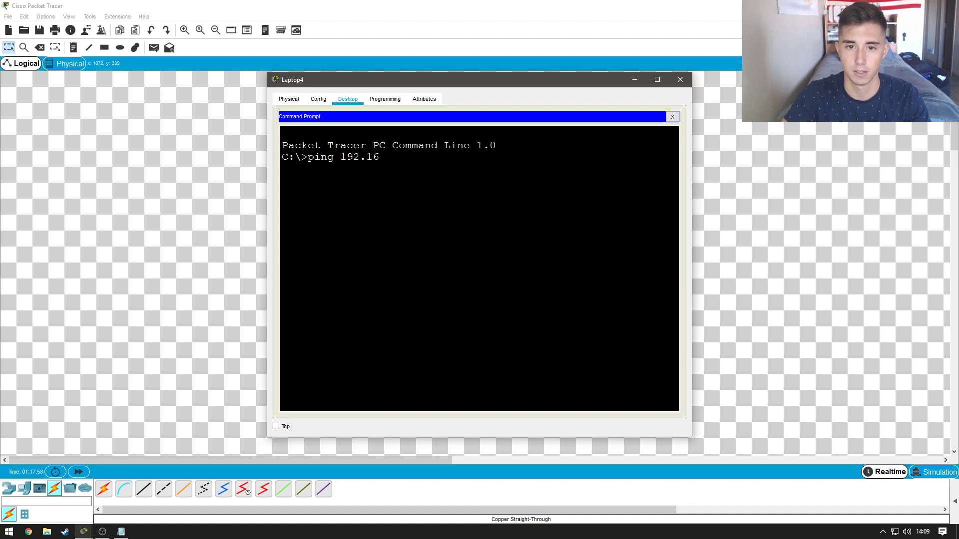
{"action": "type", "text": "8.1.1"}
{"action": "key", "text": "Return"}
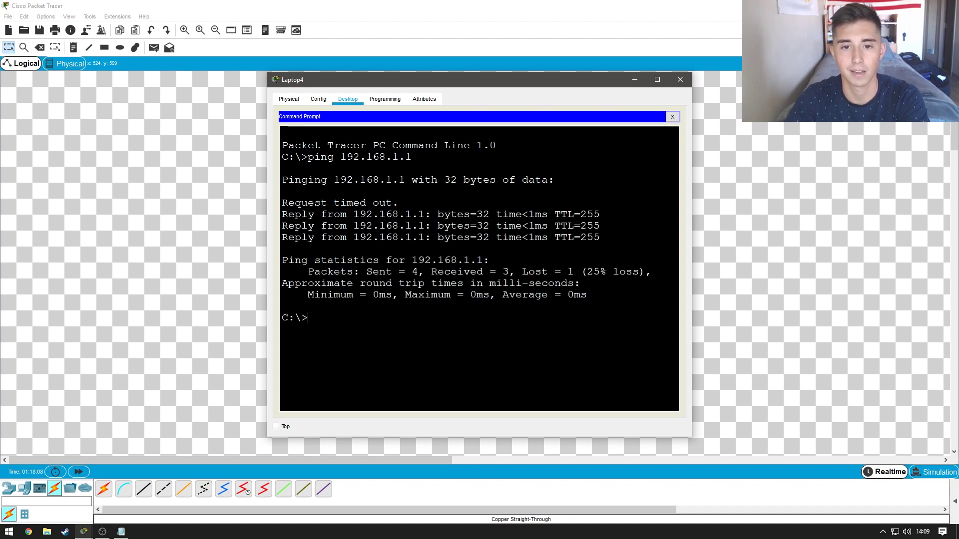
{"action": "left_click_drag", "start_coordinate": [601, 237], "coordinate": [400, 224]}
{"action": "key", "text": "Up"}
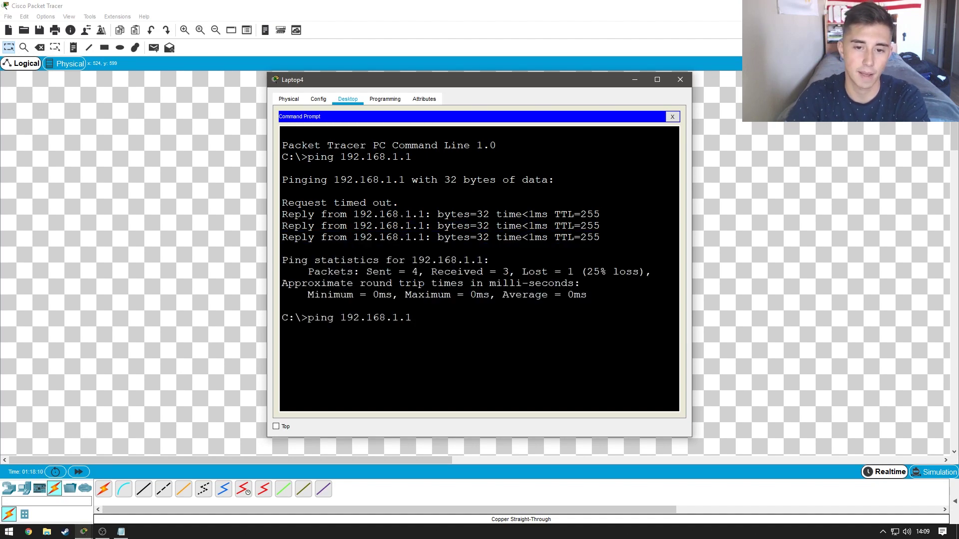
{"action": "key", "text": "Return"}
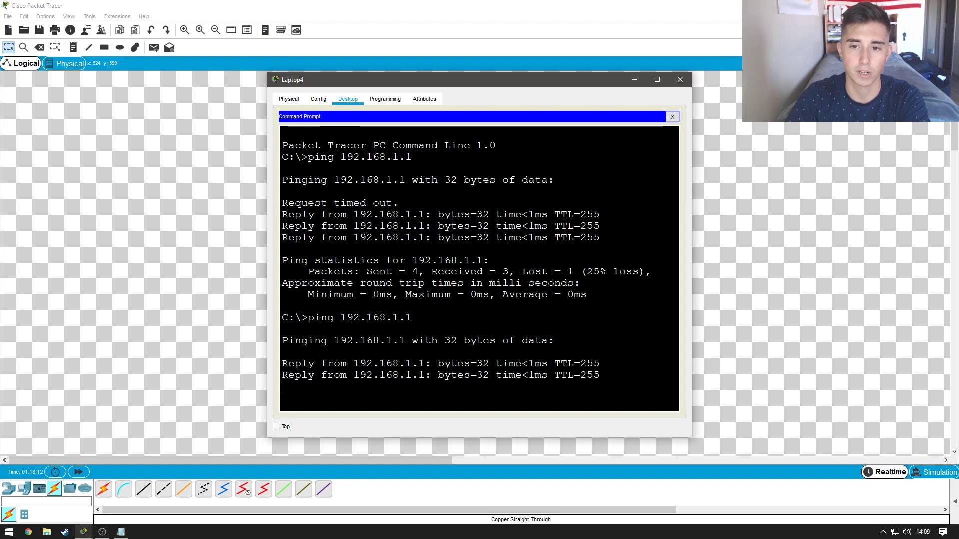
Step: Ping Laptop3 at 192.168.1.2 successfully and move the Laptop4 window aside
{"action": "key", "text": "Up"}
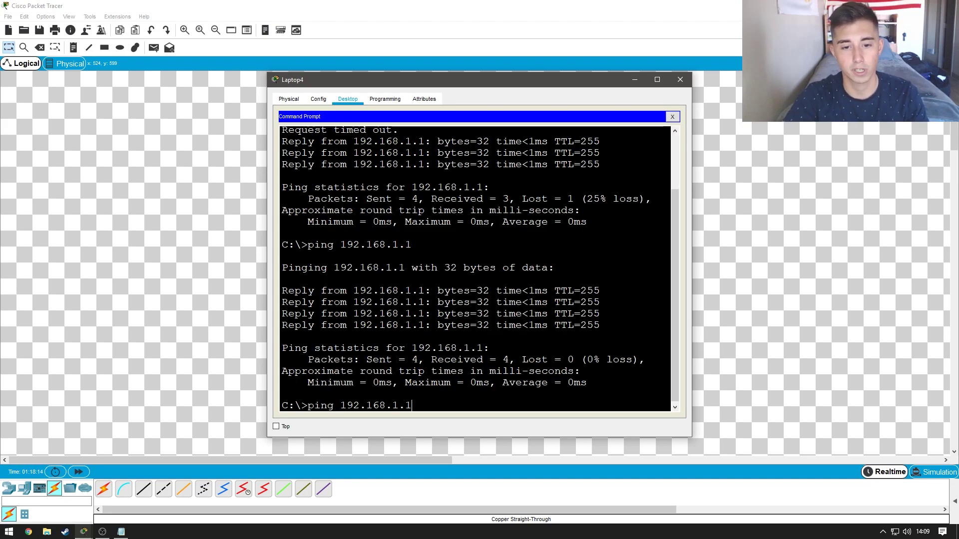
{"action": "key", "text": "BackSpace"}
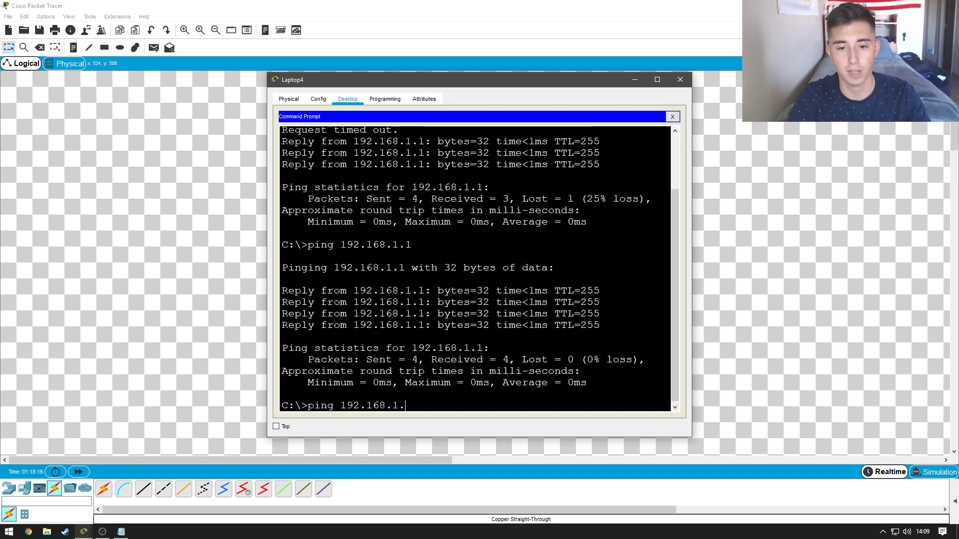
{"action": "type", "text": "2"}
{"action": "key", "text": "Return"}
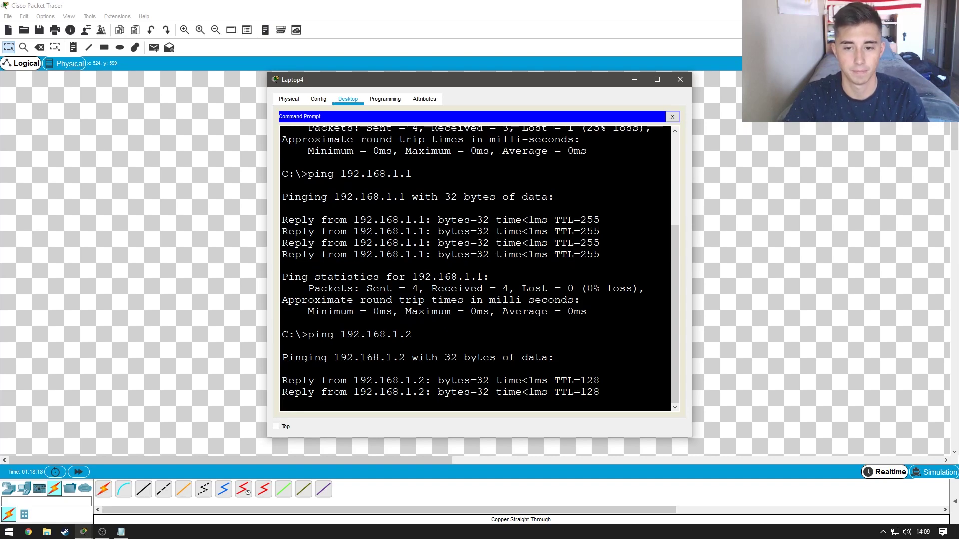
{"action": "left_click_drag", "start_coordinate": [542, 82], "coordinate": [323, 96]}
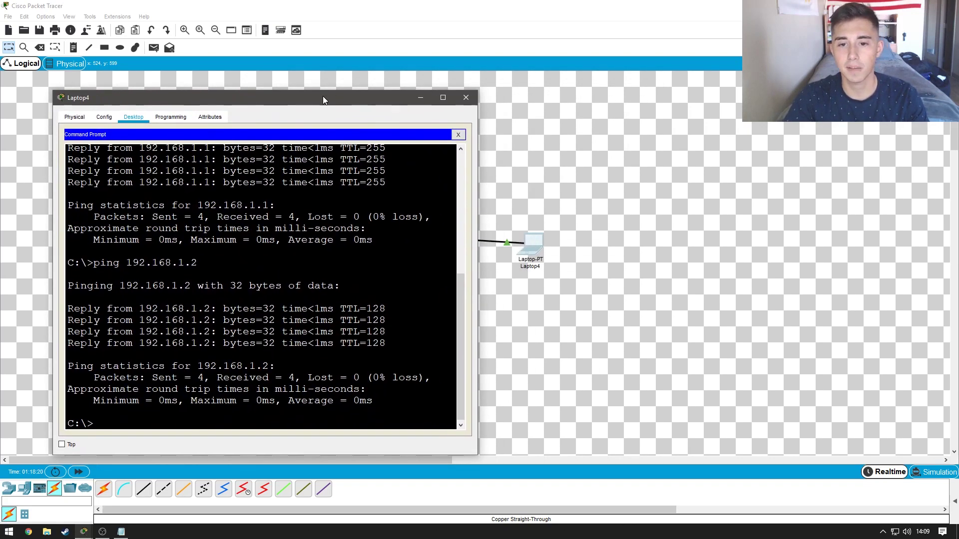
Step: Enter simulation mode, clear all event filters and enable only ICMP in the event list
{"action": "left_click", "coordinate": [934, 472]}
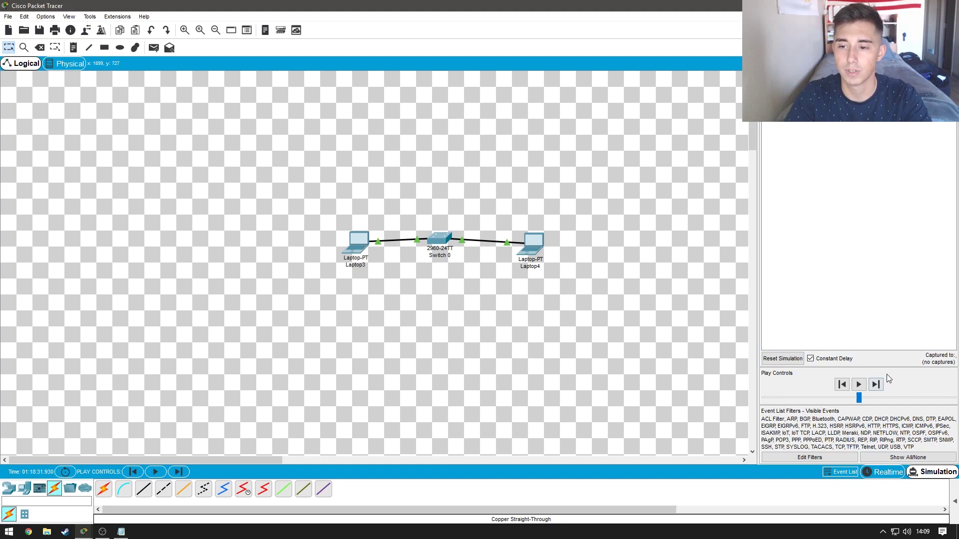
{"action": "left_click", "coordinate": [828, 456]}
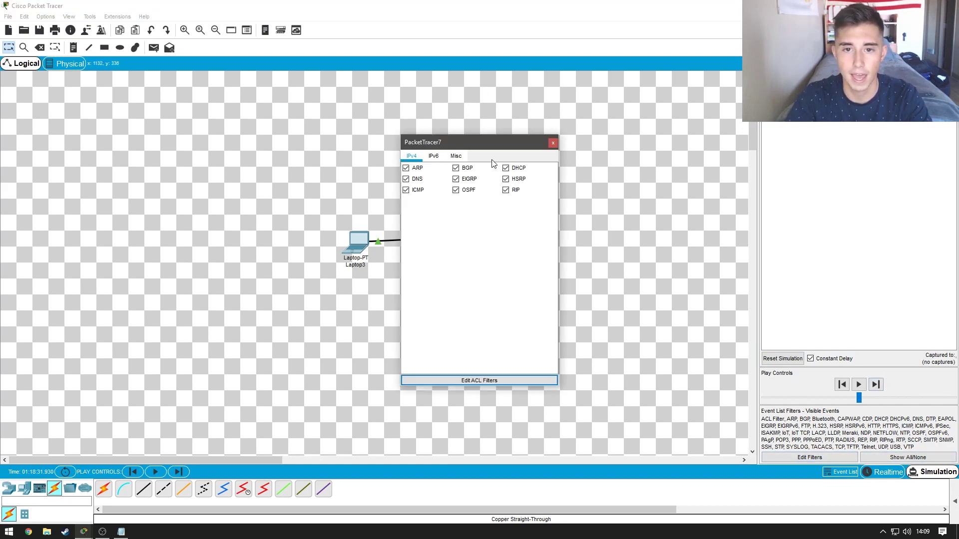
{"action": "left_click", "coordinate": [473, 381]}
{"action": "left_click", "coordinate": [600, 144]}
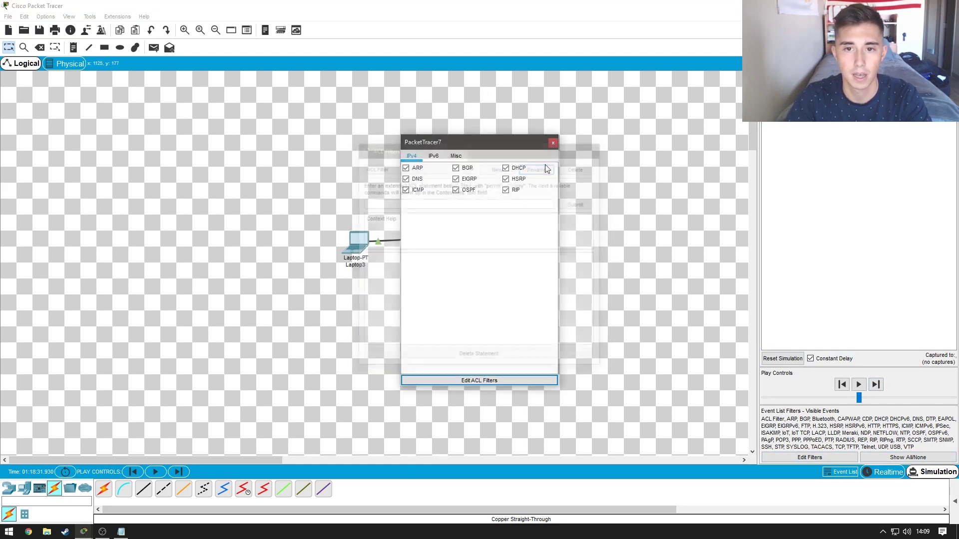
{"action": "left_click", "coordinate": [908, 458]}
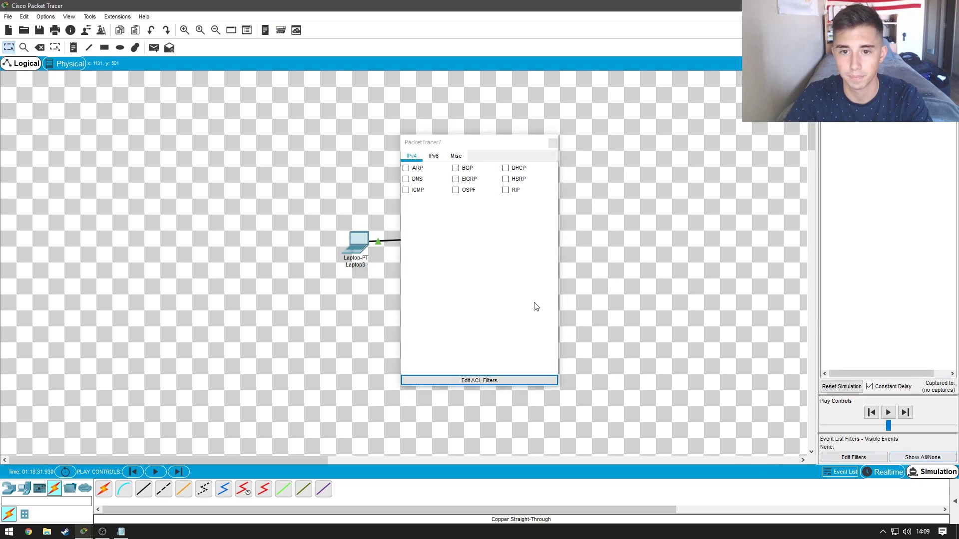
{"action": "left_click", "coordinate": [415, 190]}
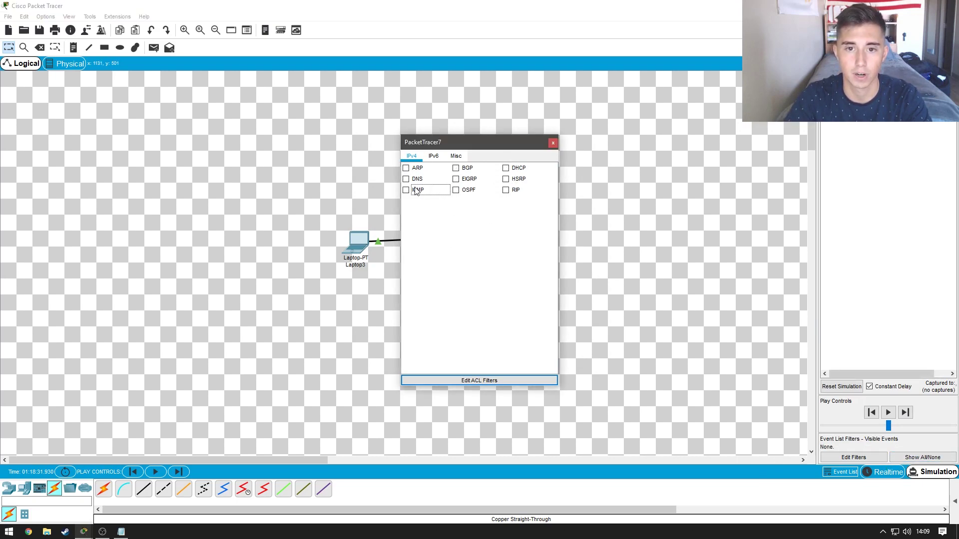
{"action": "left_click", "coordinate": [406, 190]}
{"action": "left_click_drag", "start_coordinate": [502, 145], "coordinate": [706, 138]}
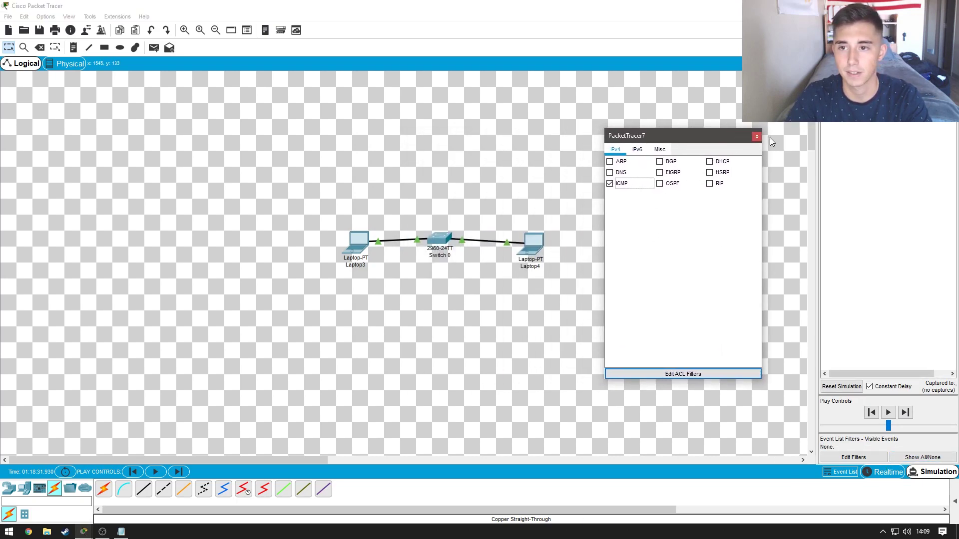
{"action": "left_click", "coordinate": [756, 137]}
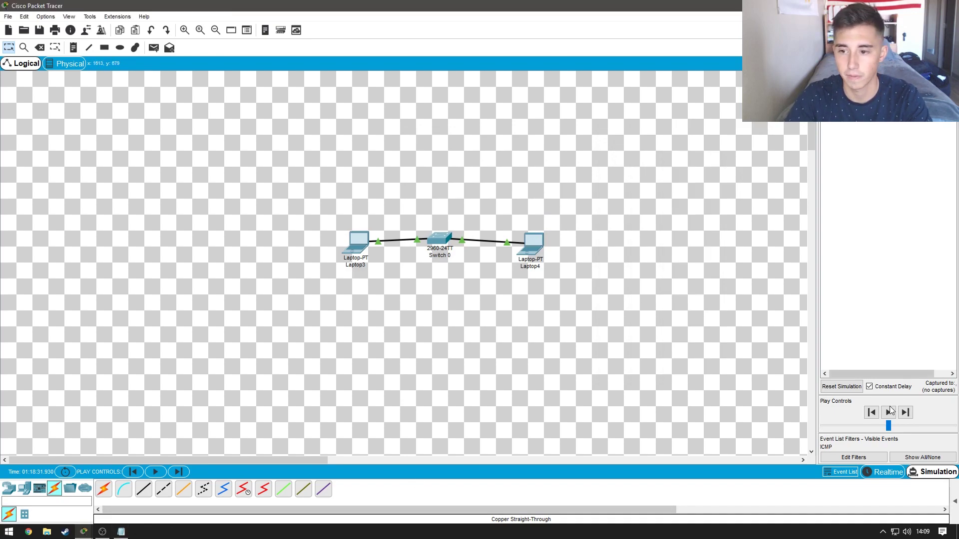
Step: Rerun ping 192.168.1.2 from Laptop4's Command Prompt
{"action": "left_click", "coordinate": [83, 531]}
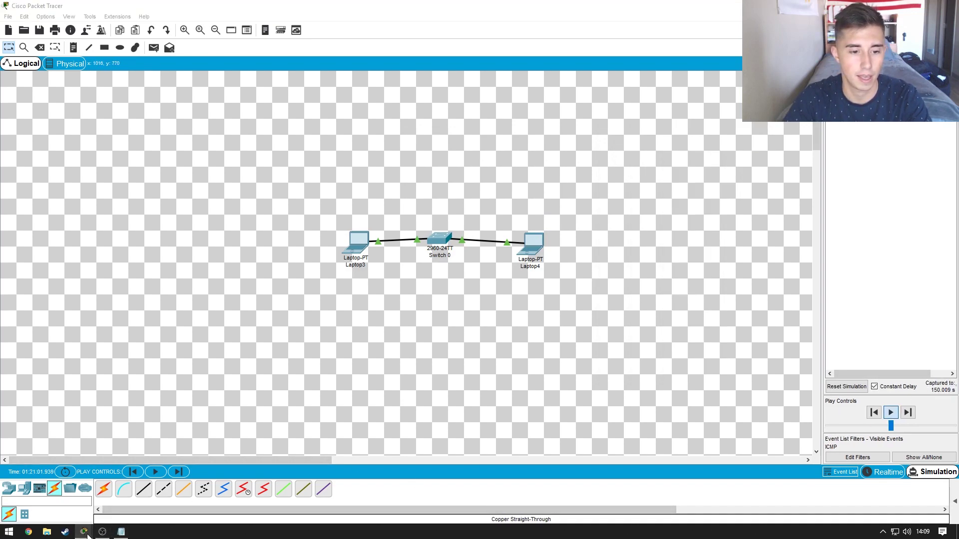
{"action": "left_click", "coordinate": [239, 484]}
{"action": "key", "text": "Up"}
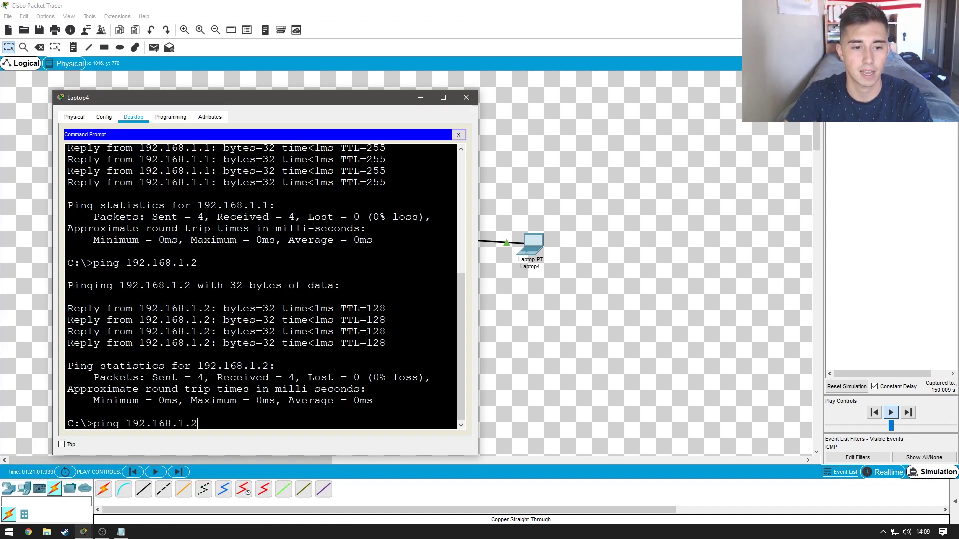
{"action": "key", "text": "Return"}
Step: Speed up playback to watch the ICMP packets cross Switch 0, then check Laptop4's 4ms reply
{"action": "left_click", "coordinate": [420, 98]}
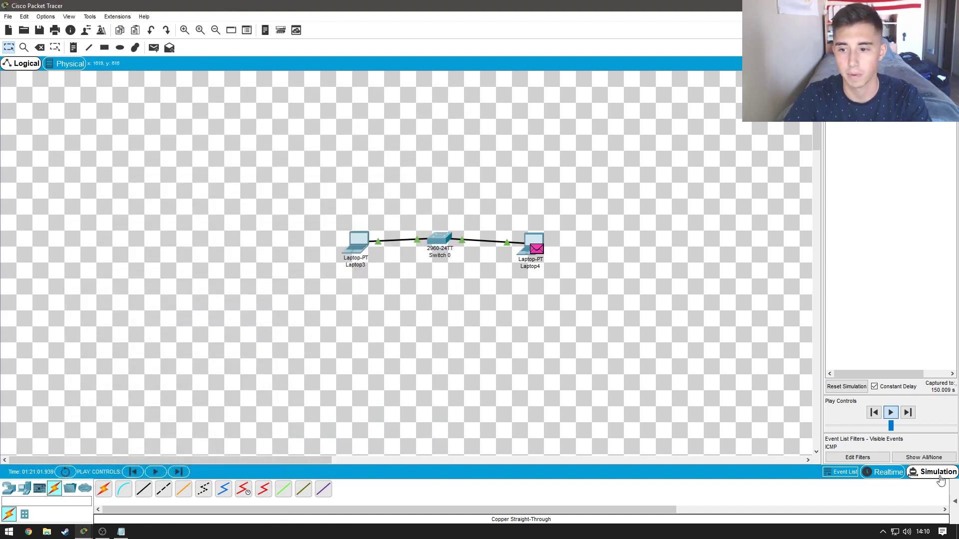
{"action": "left_click_drag", "start_coordinate": [892, 426], "coordinate": [917, 426]}
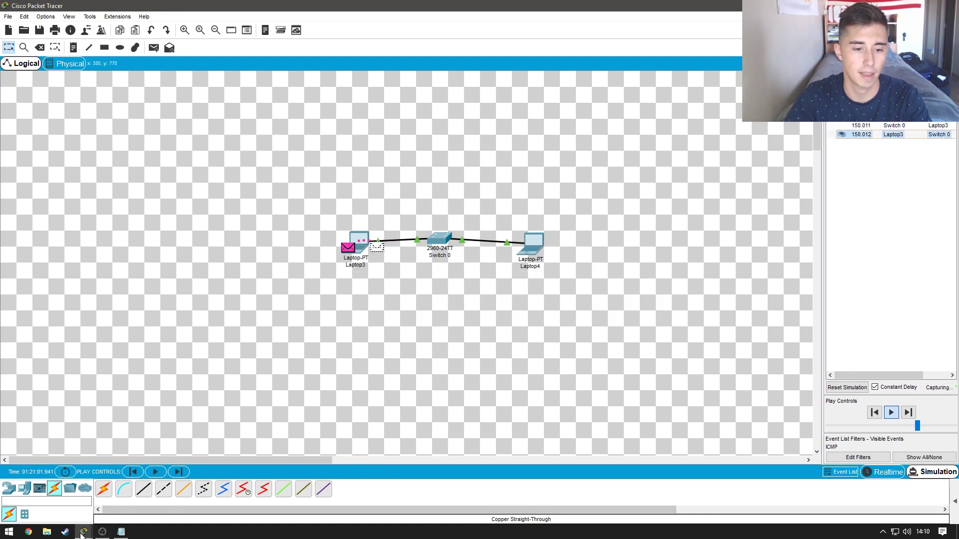
{"action": "mouse_move", "coordinate": [81, 534]}
{"action": "left_click", "coordinate": [236, 484]}
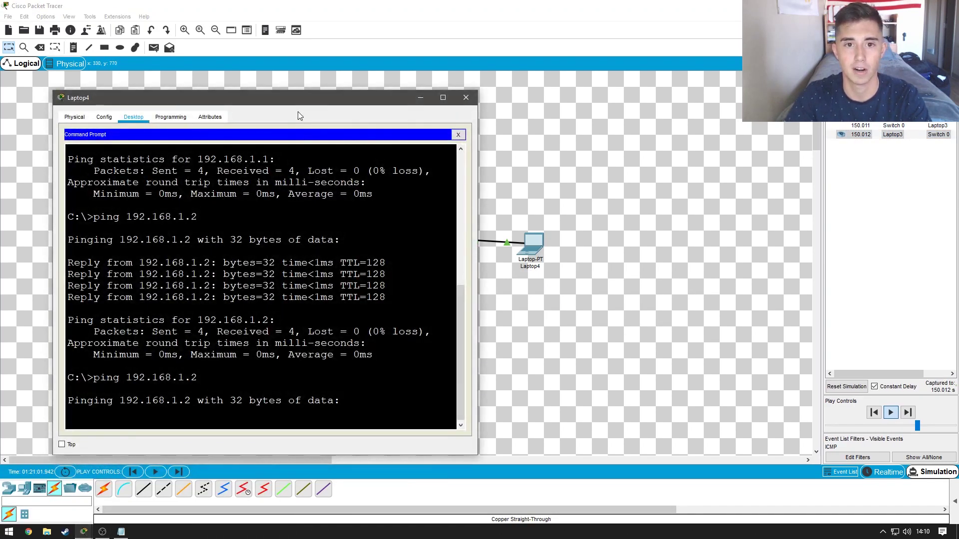
{"action": "left_click_drag", "start_coordinate": [300, 103], "coordinate": [227, 92]}
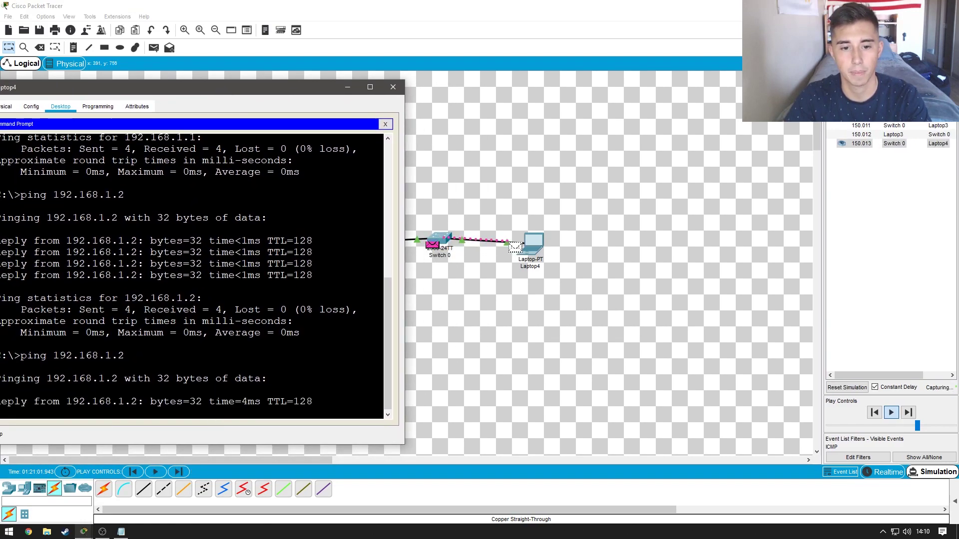